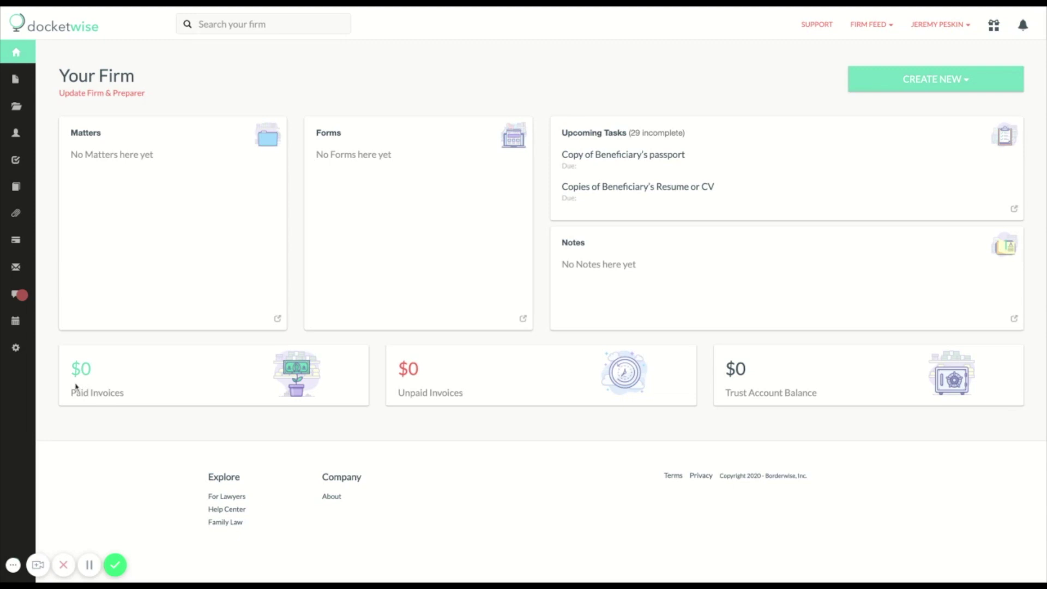
Step: From firm Settings, go to Matter Types and start a new matter type
{"action": "left_click", "coordinate": [17, 350]}
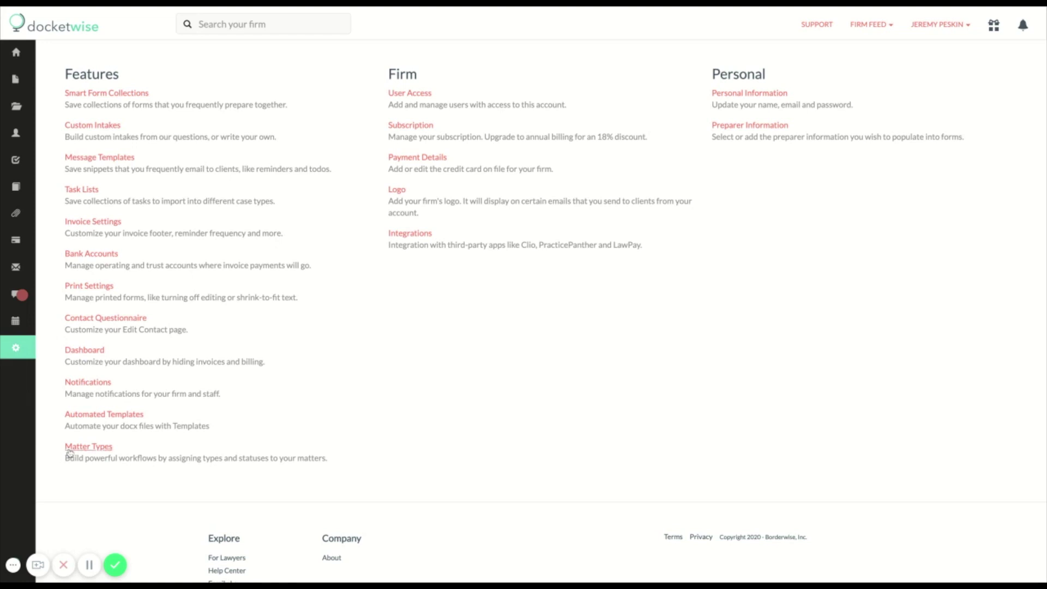
{"action": "left_click", "coordinate": [70, 451]}
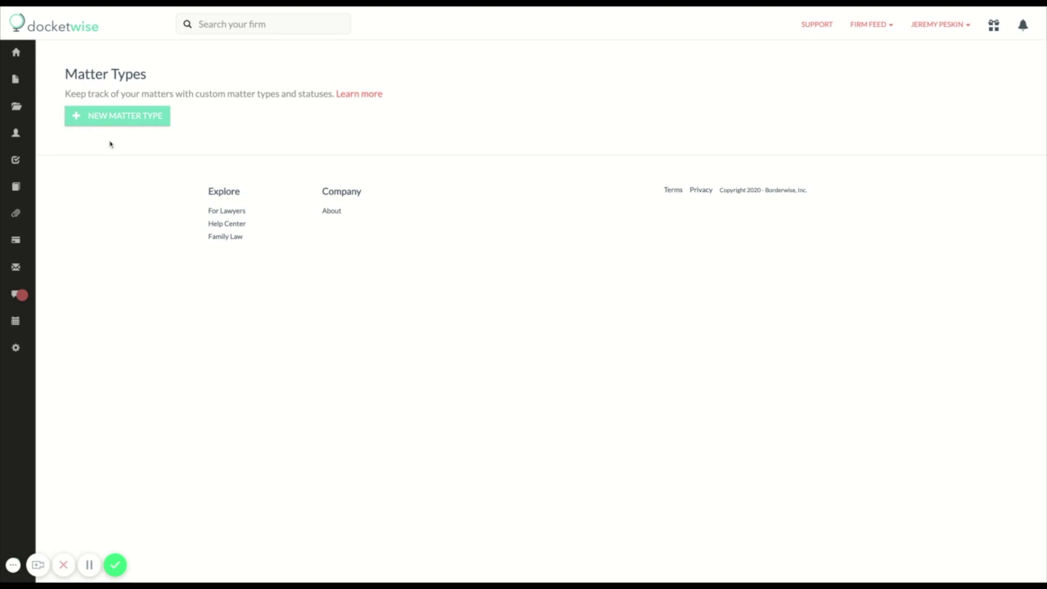
{"action": "left_click", "coordinate": [111, 121]}
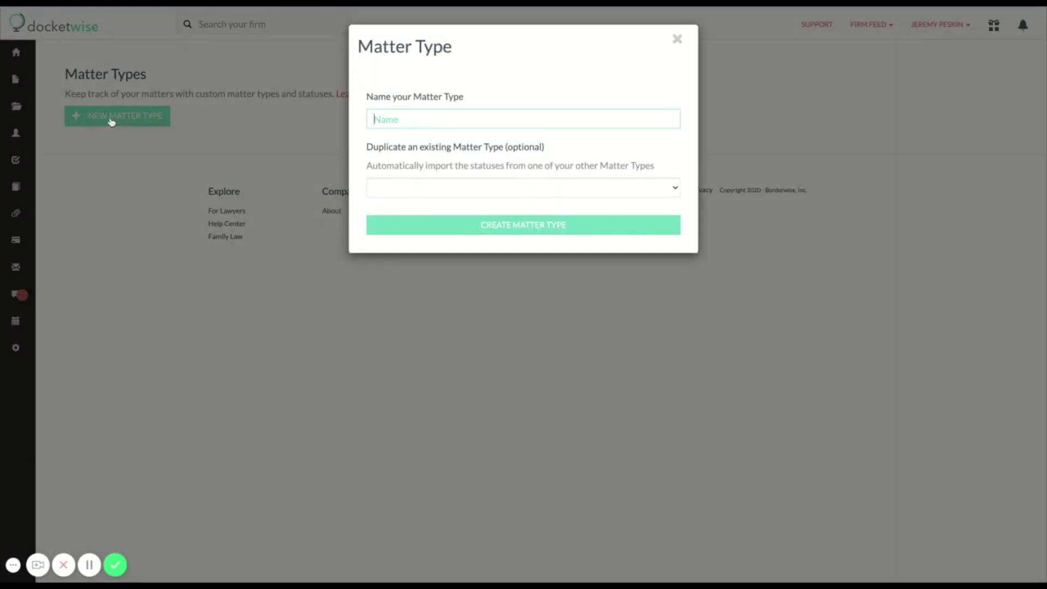
Step: Create the matter type 'H-1B Matter' and begin adding its first status
{"action": "type", "text": "H-1B Matter"}
{"action": "left_click", "coordinate": [436, 235]}
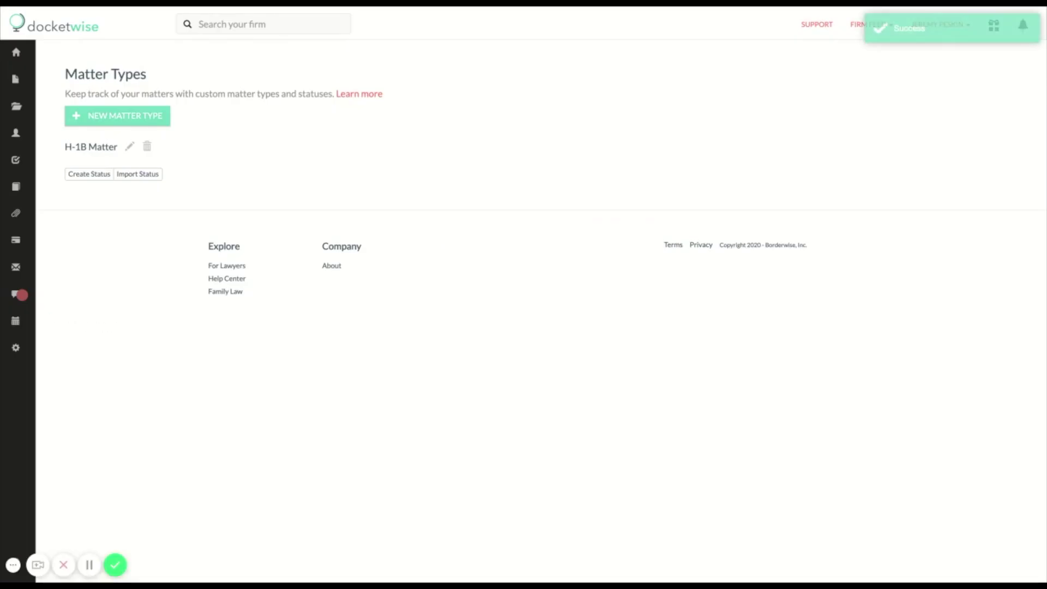
{"action": "left_click", "coordinate": [96, 180]}
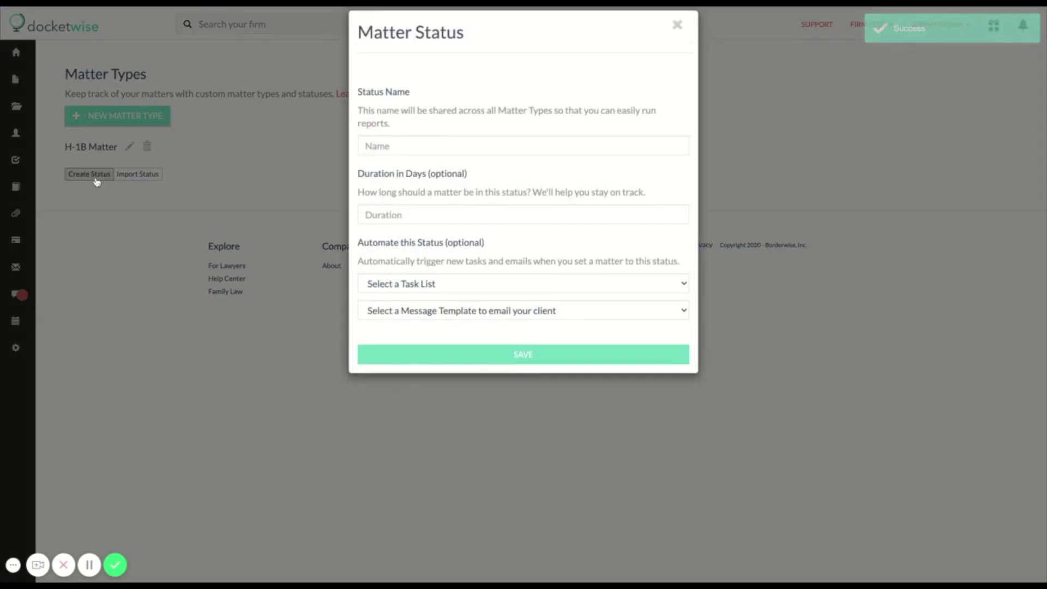
Step: Add the statuses 'Document collection and Review' and 'Obtain certified labor condition application'
{"action": "type", "text": "Doc"}
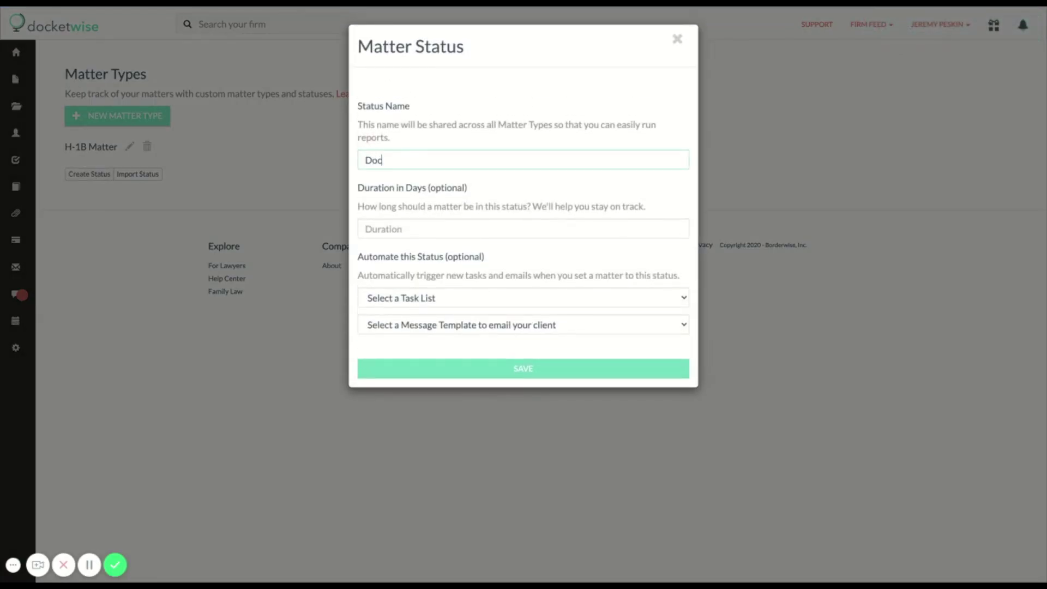
{"action": "type", "text": "ument collection and Review"}
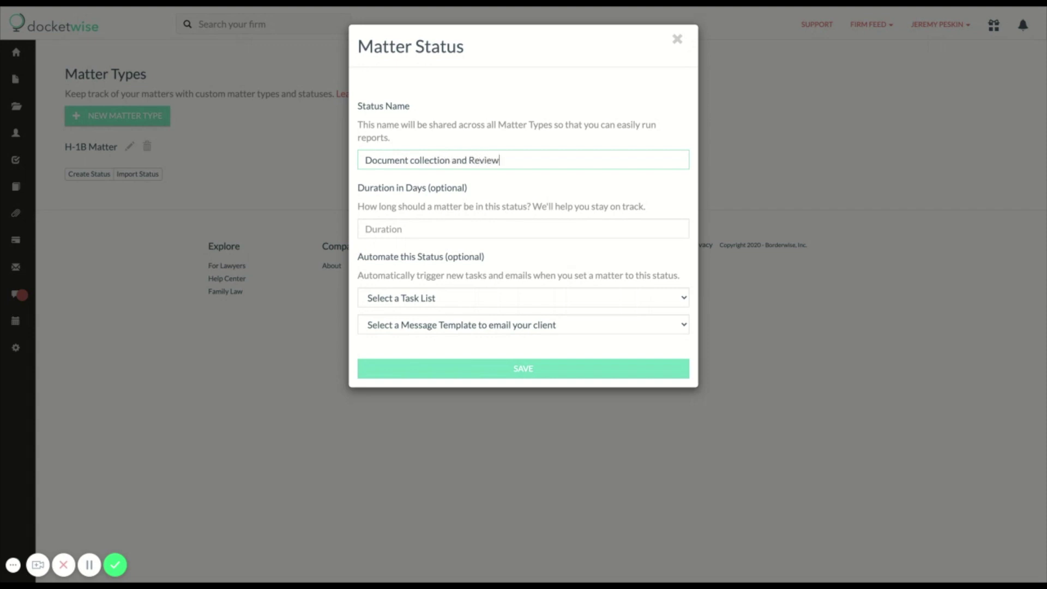
{"action": "key", "text": "Return"}
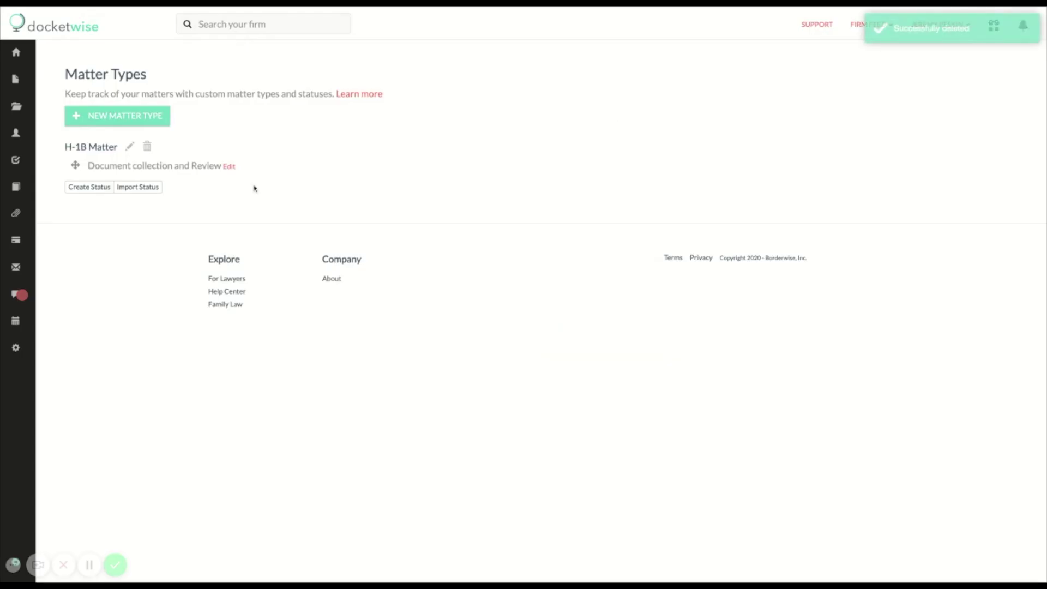
{"action": "left_click", "coordinate": [93, 187]}
{"action": "type", "text": "Ob"}
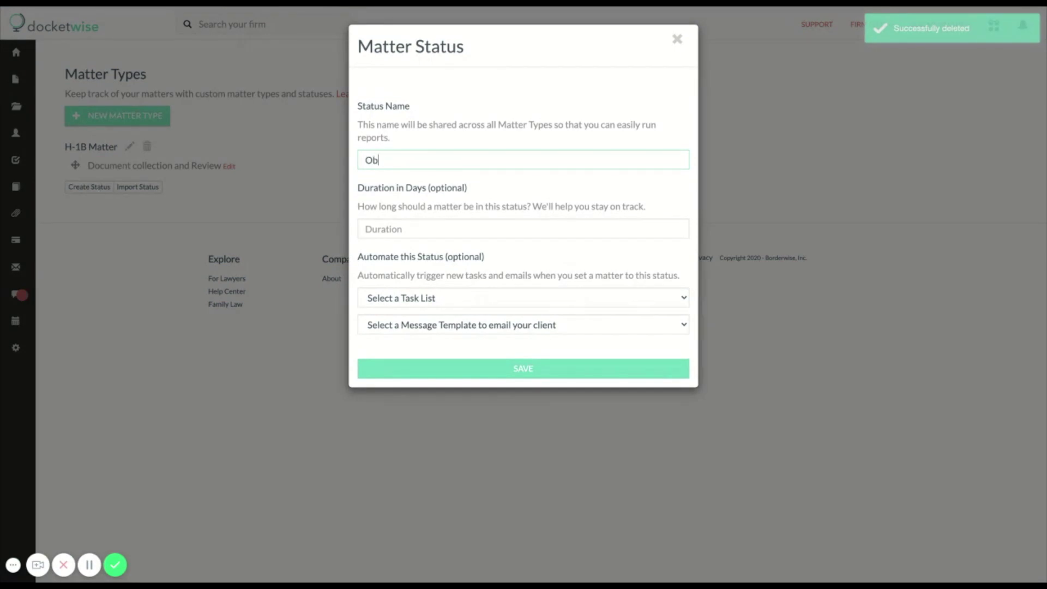
{"action": "type", "text": "tain certified labor co"}
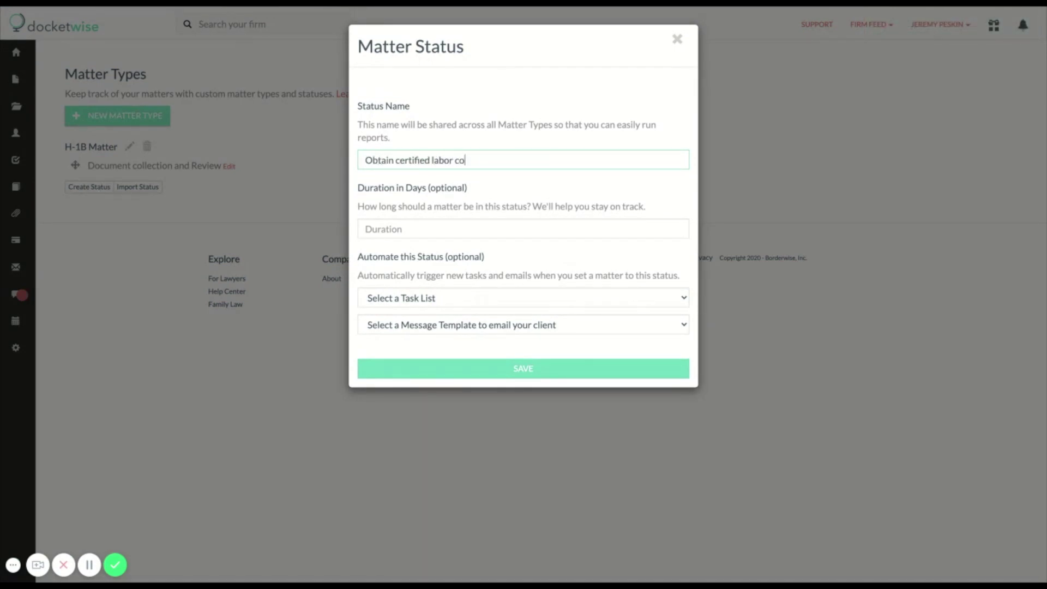
{"action": "type", "text": "ndition application"}
{"action": "key", "text": "Return"}
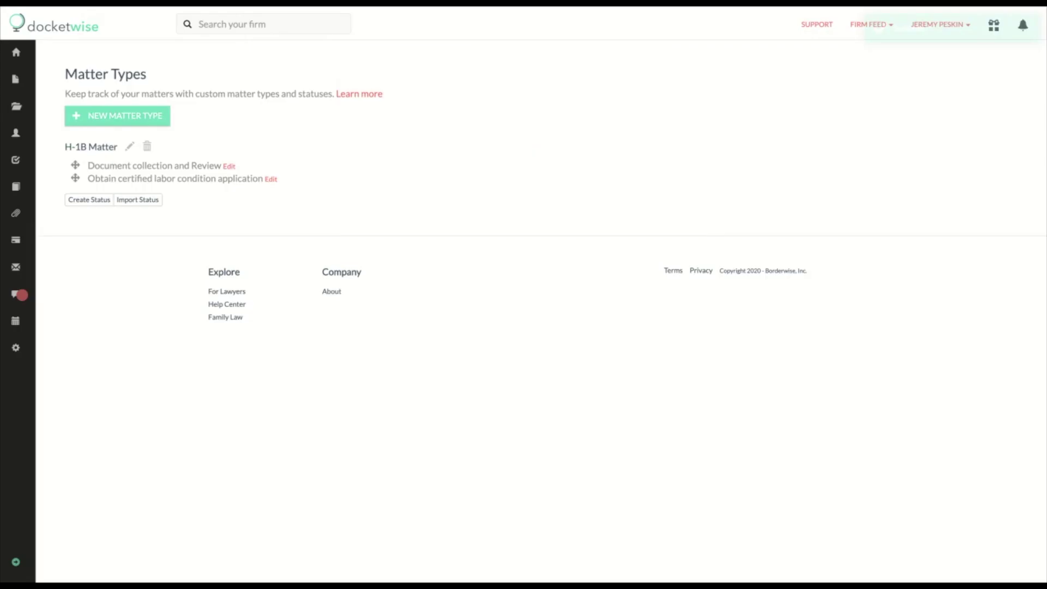
Step: Add the statuses 'Form preparation and obtain signatures' and 'Petition filed - in process with USCIS'
{"action": "left_click", "coordinate": [79, 201]}
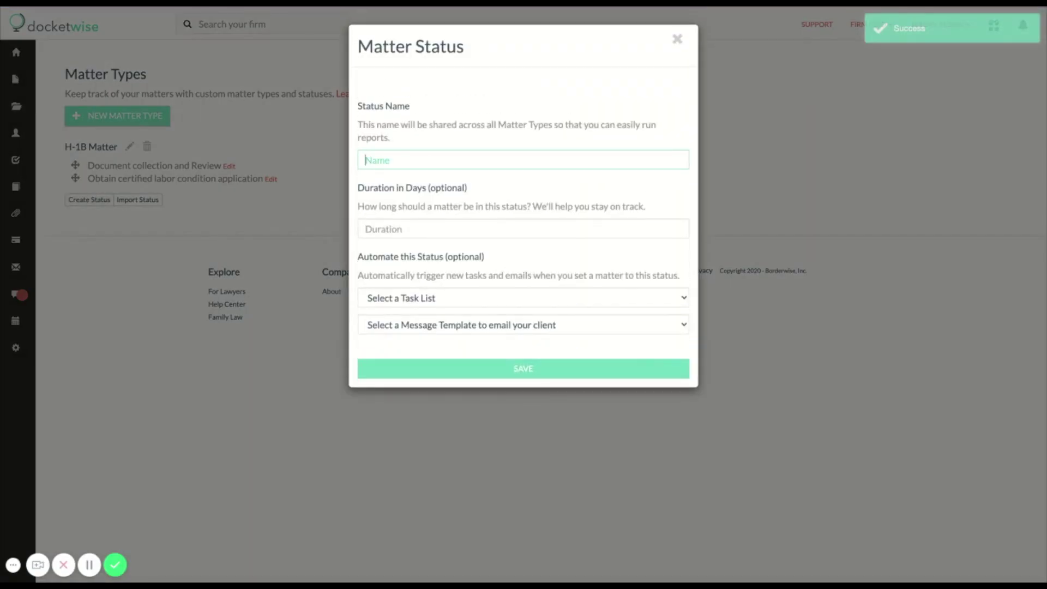
{"action": "type", "text": "Form preparati"}
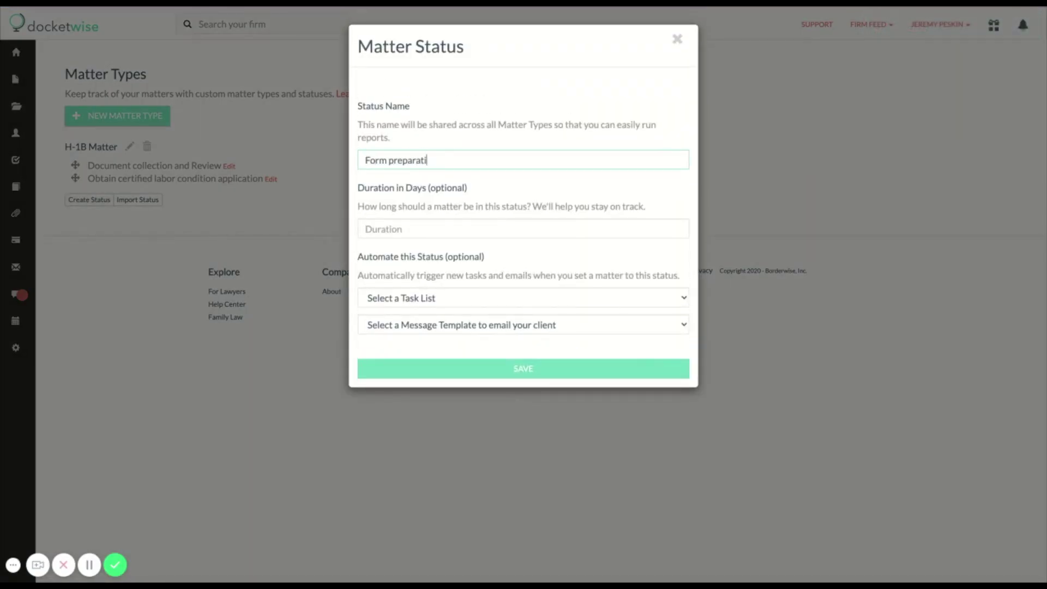
{"action": "type", "text": "on and obtain signatures"}
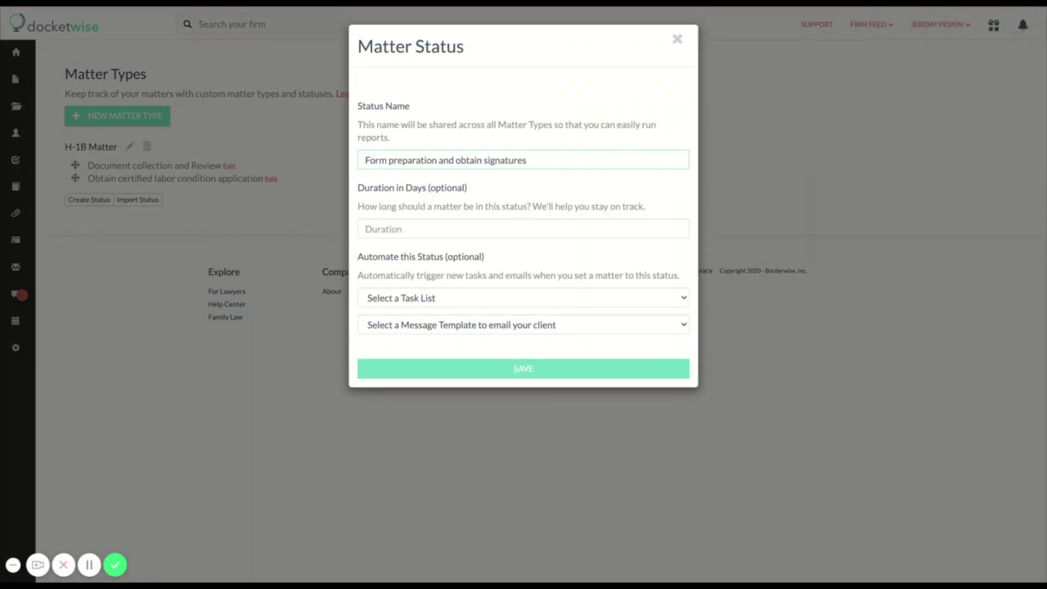
{"action": "key", "text": "Return"}
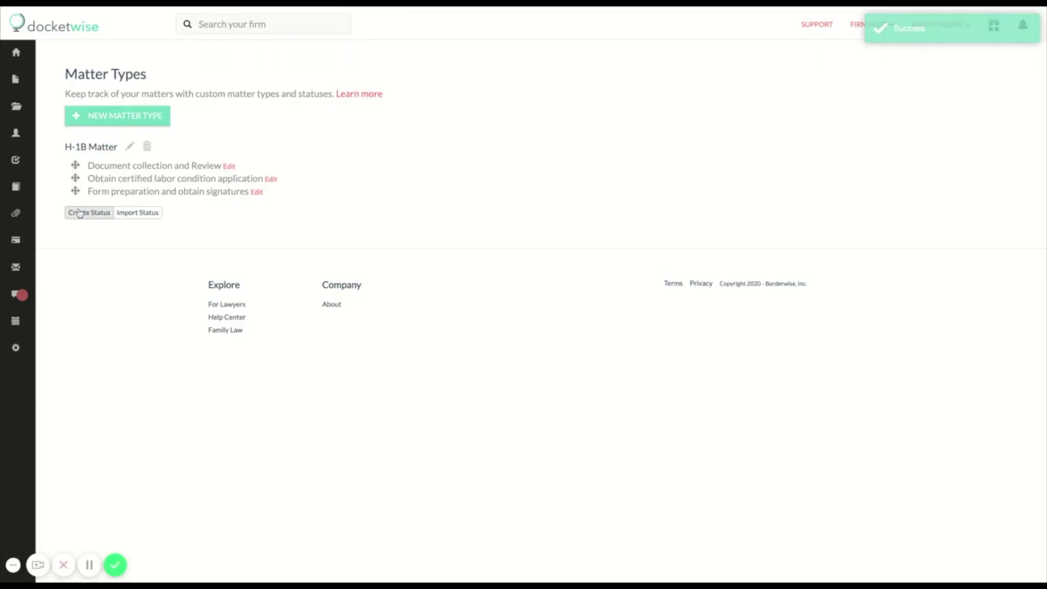
{"action": "left_click", "coordinate": [80, 213]}
{"action": "type", "text": "Petition f"}
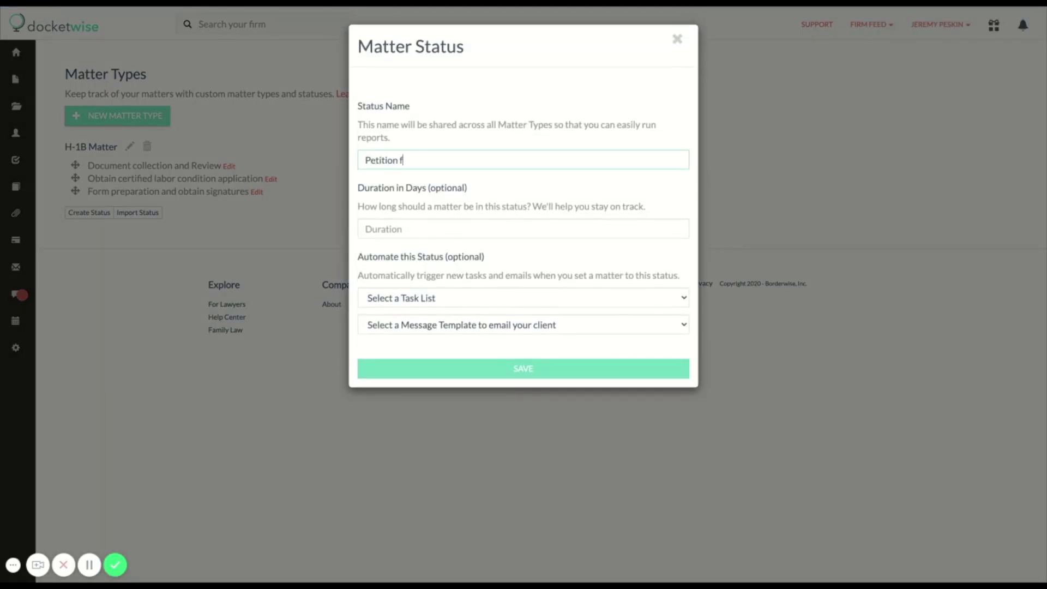
{"action": "type", "text": "iled - in process with USCIS"}
{"action": "key", "text": "Return"}
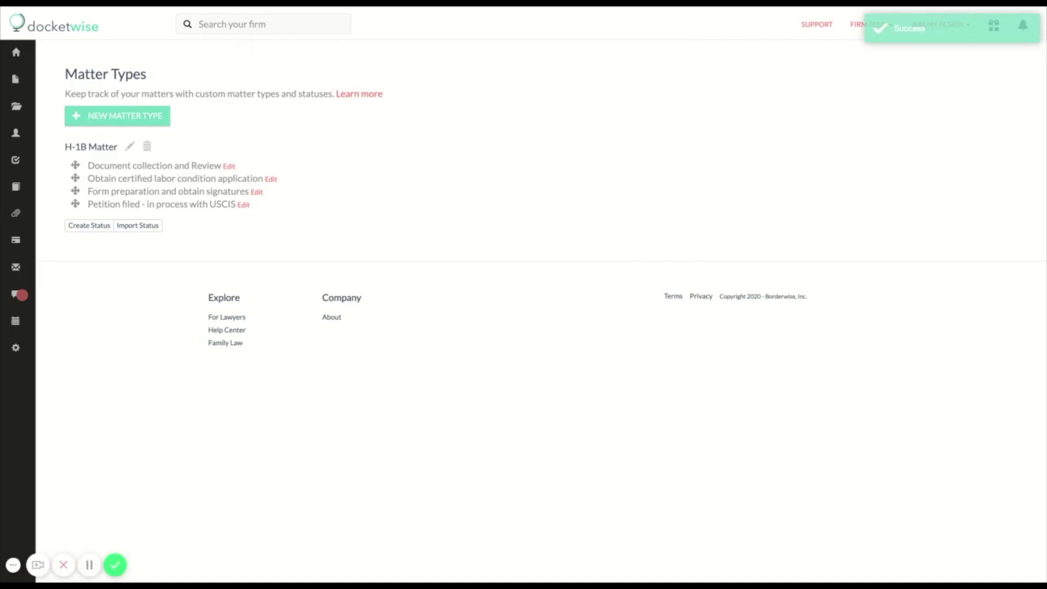
{"action": "mouse_move", "coordinate": [199, 206]}
{"action": "left_mouse_down"}
{"action": "mouse_move", "coordinate": [198, 188]}
{"action": "mouse_move", "coordinate": [189, 190]}
{"action": "left_mouse_up"}
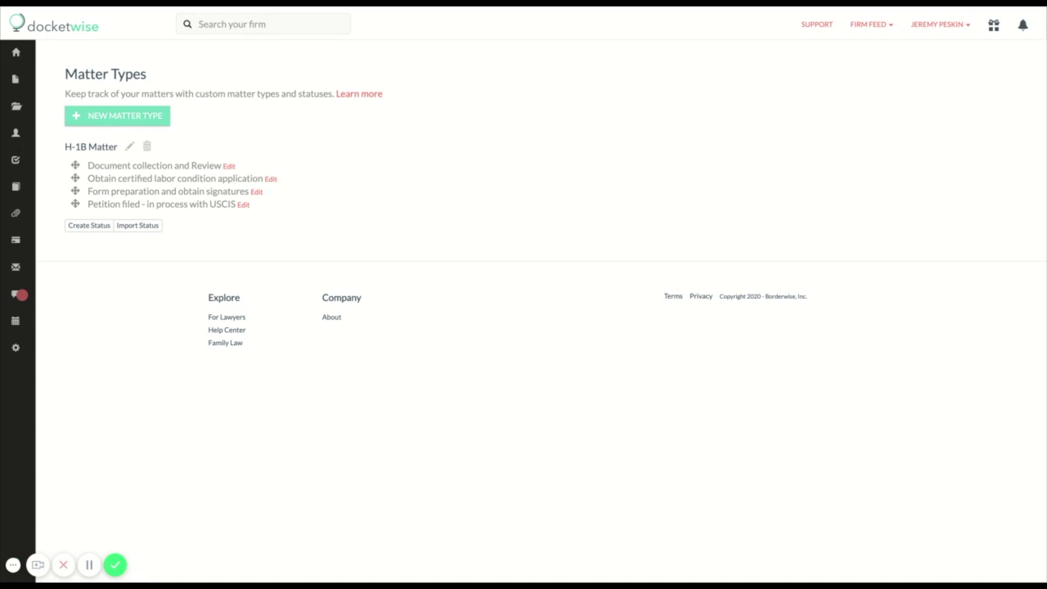
Step: Give Document collection and Review 10 days, its task list, and the Required Documents for H1B Petition email
{"action": "left_click", "coordinate": [231, 168]}
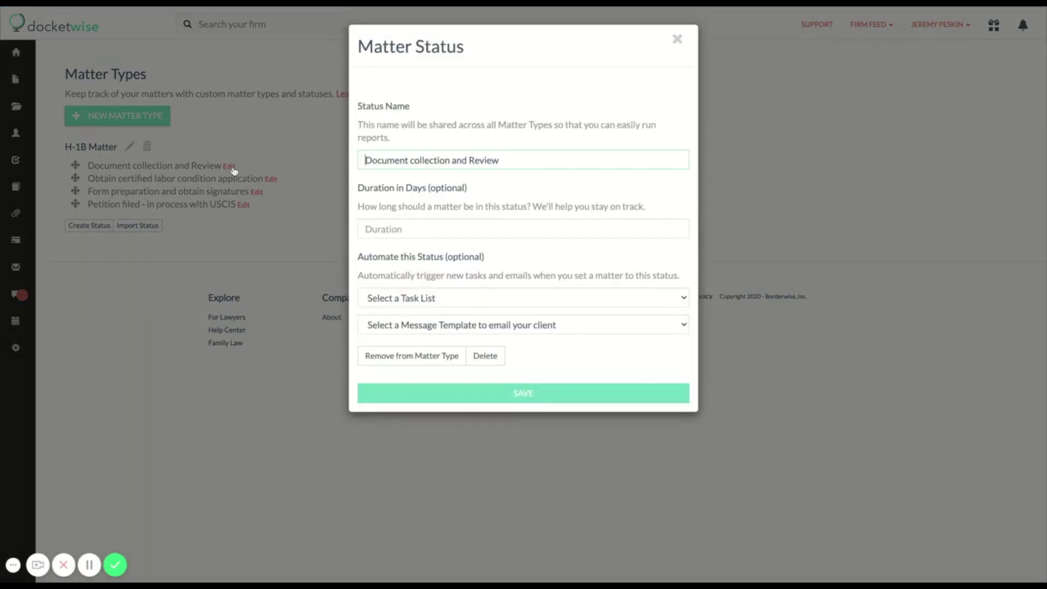
{"action": "left_click", "coordinate": [380, 230]}
{"action": "type", "text": "10"}
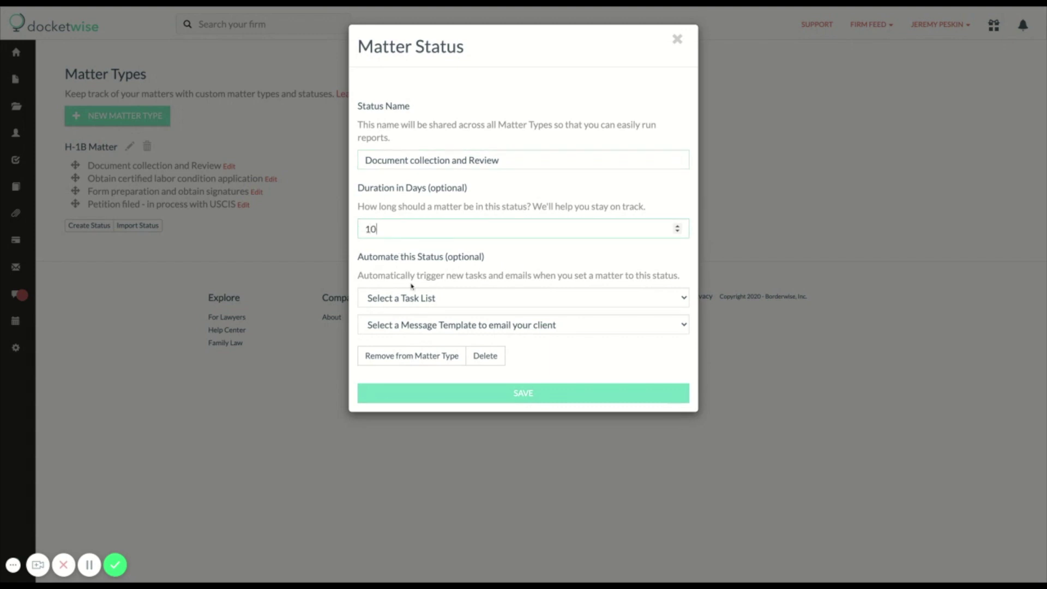
{"action": "left_click", "coordinate": [413, 302]}
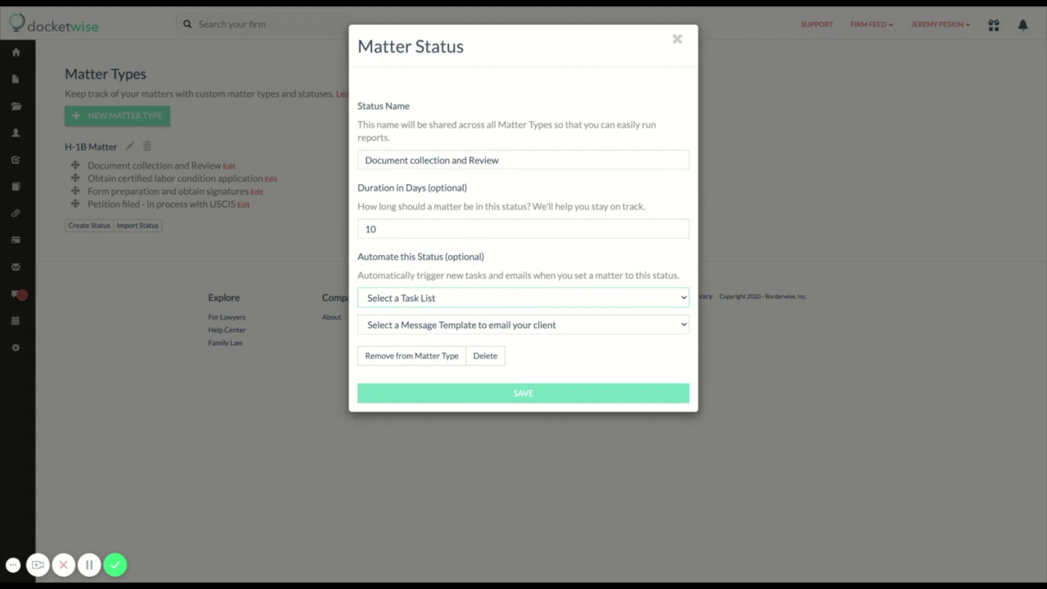
{"action": "left_click", "coordinate": [425, 558]}
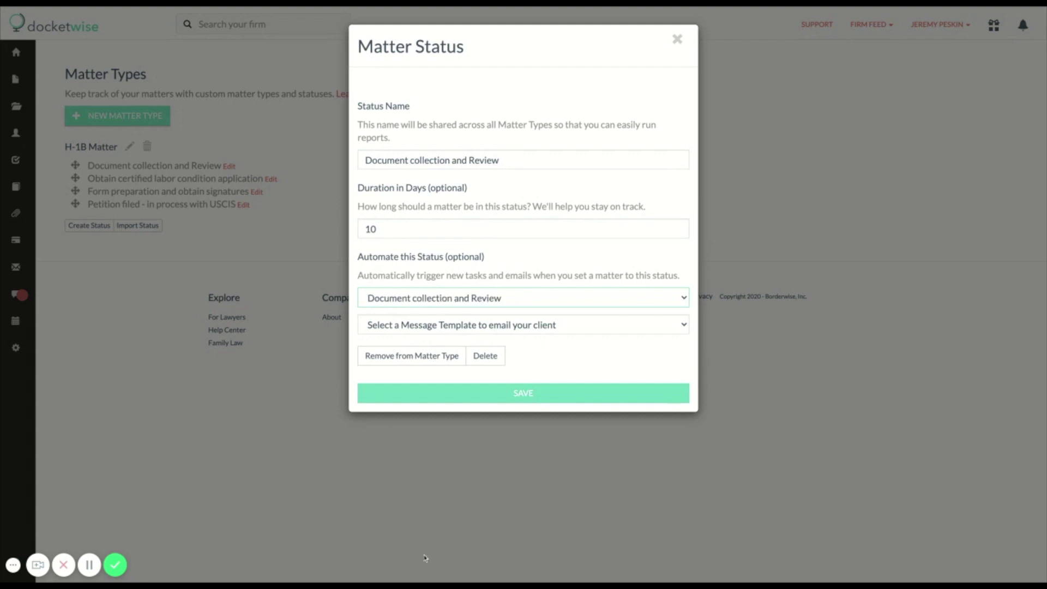
{"action": "left_click", "coordinate": [429, 330]}
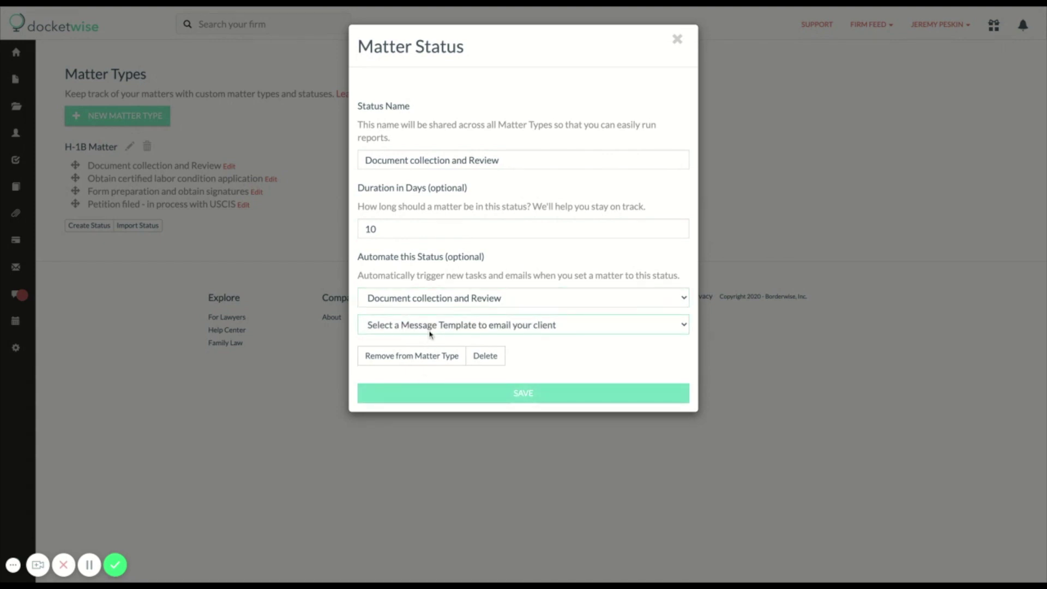
{"action": "left_click", "coordinate": [430, 351]}
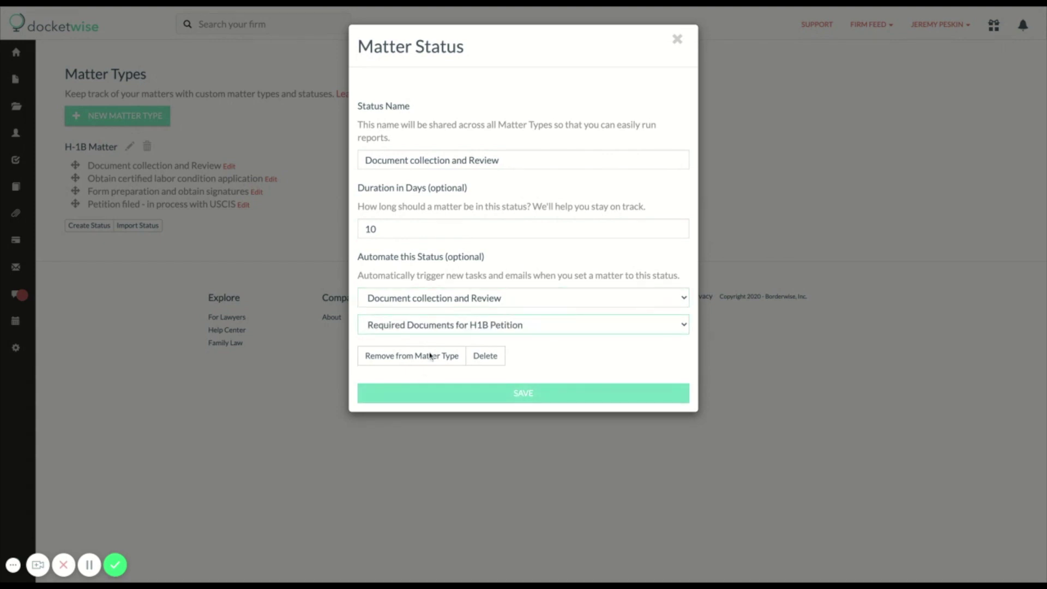
{"action": "left_click", "coordinate": [433, 394]}
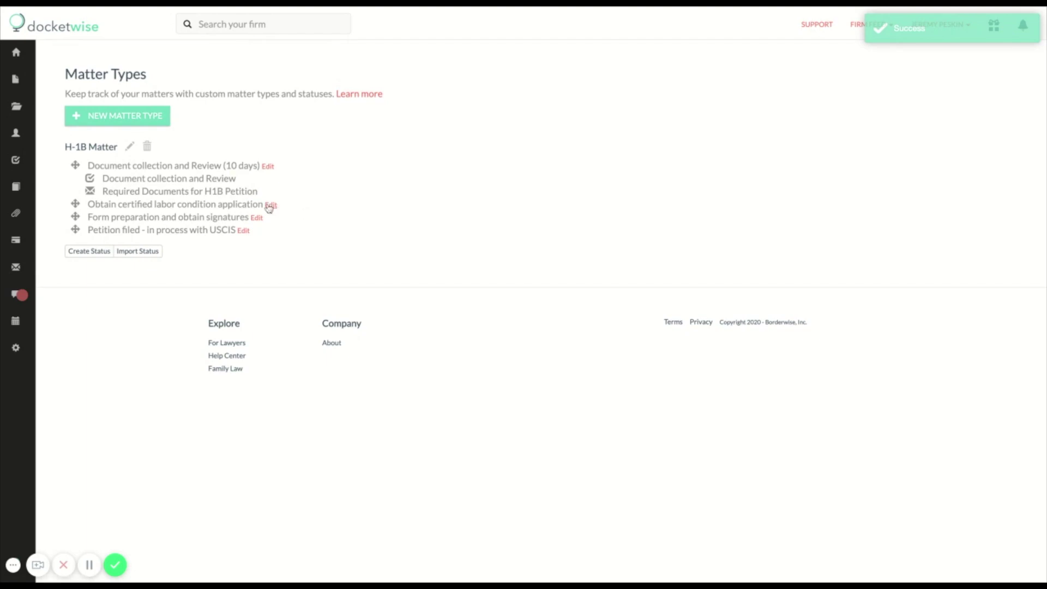
Step: Set the labor condition application status to 21 days with the LCA task list and LCA Posting Instructions email
{"action": "left_click", "coordinate": [270, 206]}
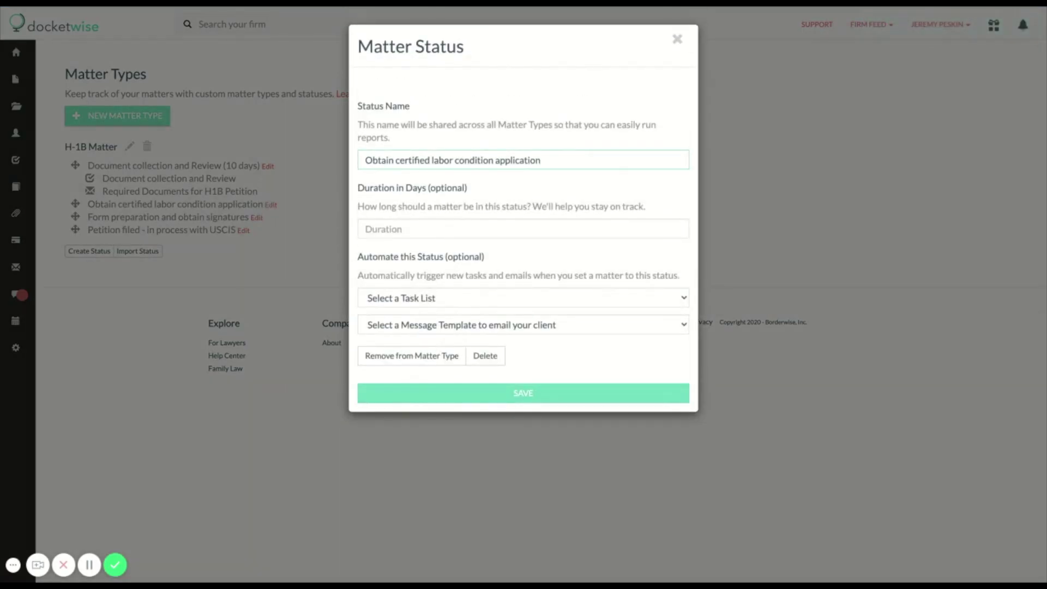
{"action": "left_click", "coordinate": [386, 231]}
{"action": "type", "text": "21"}
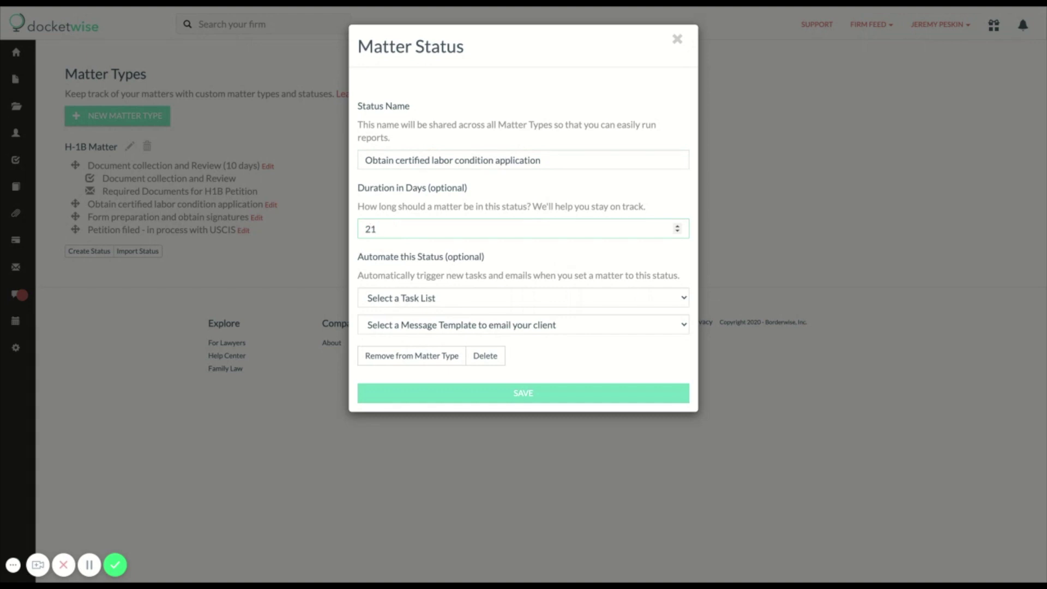
{"action": "left_click", "coordinate": [427, 298]}
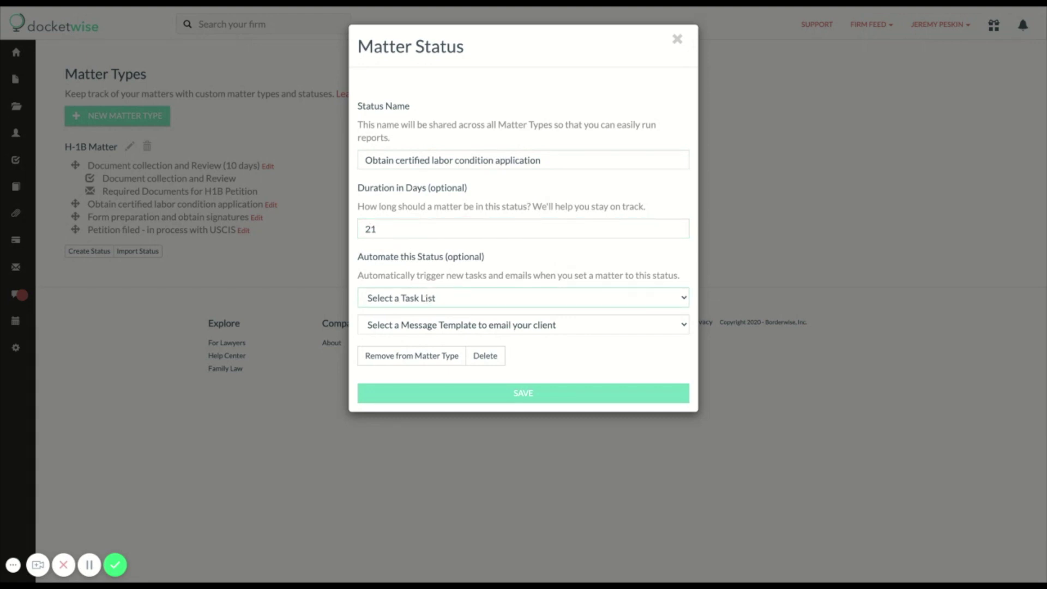
{"action": "left_click", "coordinate": [400, 567]}
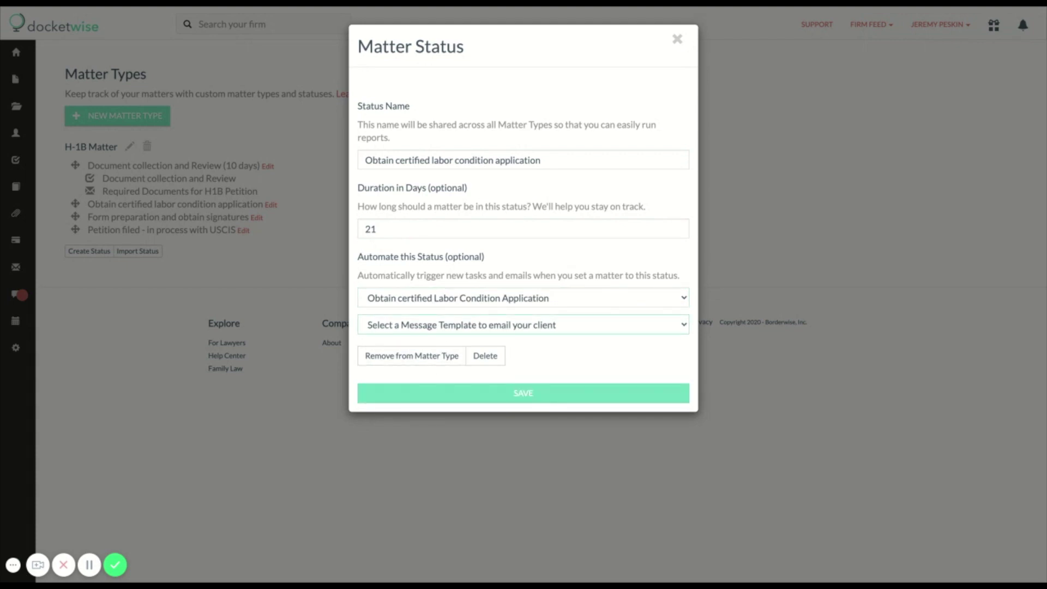
{"action": "left_click", "coordinate": [445, 367]}
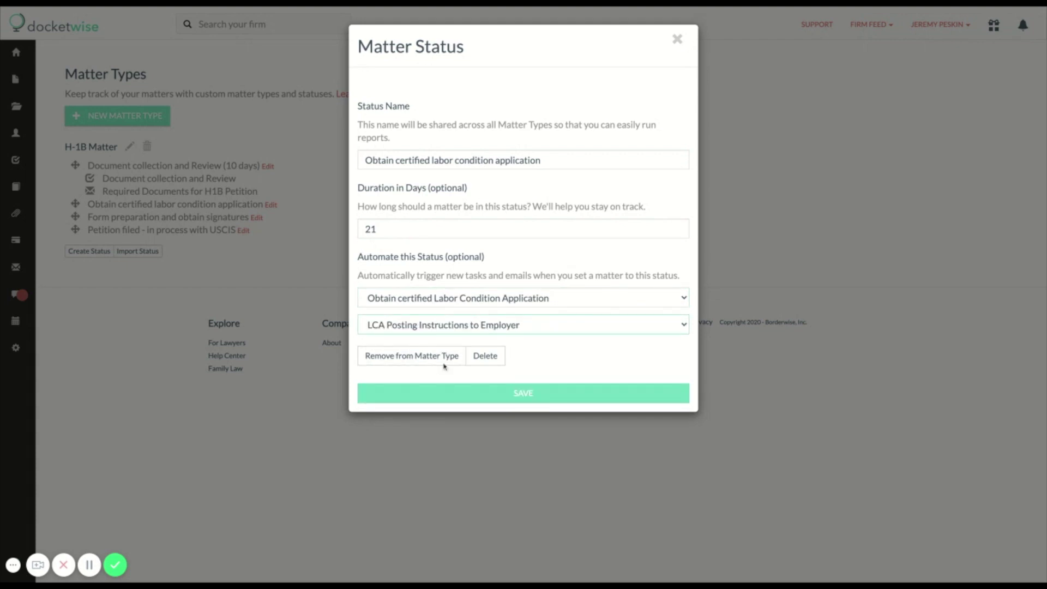
{"action": "left_click", "coordinate": [456, 396]}
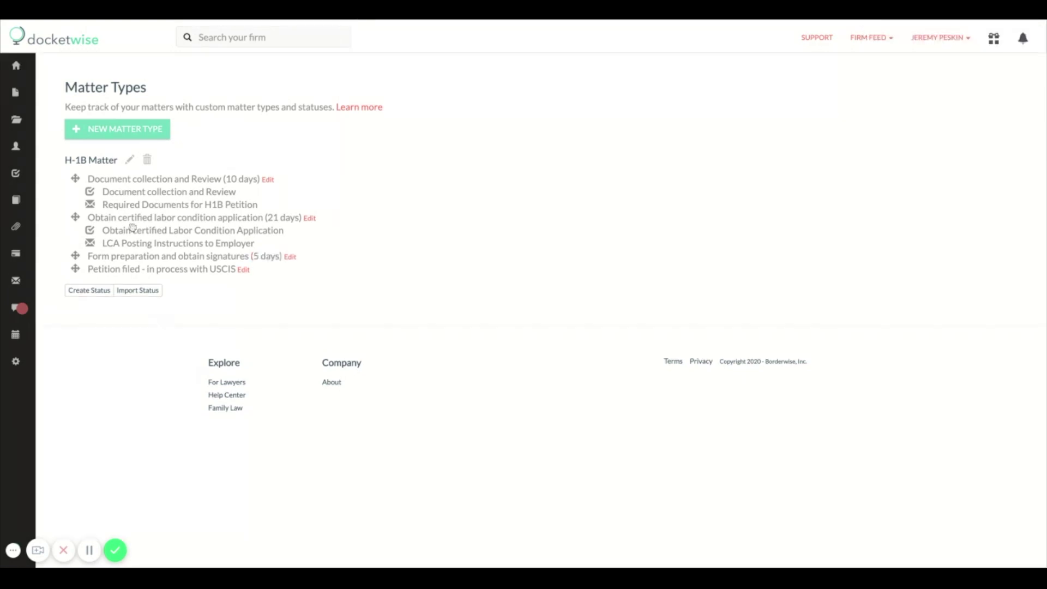
Step: Create 'Adjustment of Status Matter' as a duplicate of H-1B Matter
{"action": "left_click", "coordinate": [117, 129]}
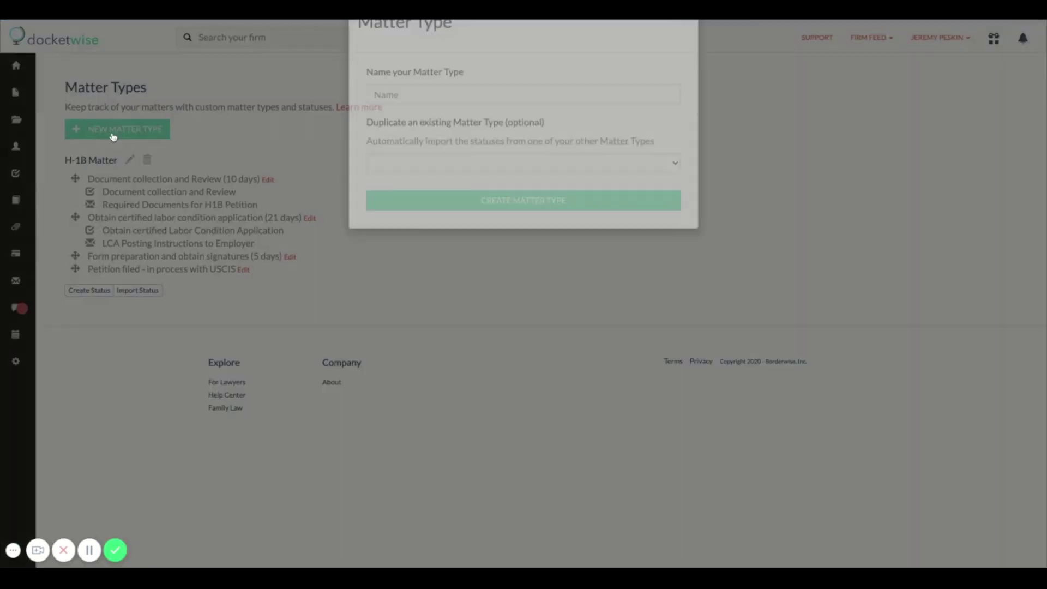
{"action": "type", "text": "Adjustment of "}
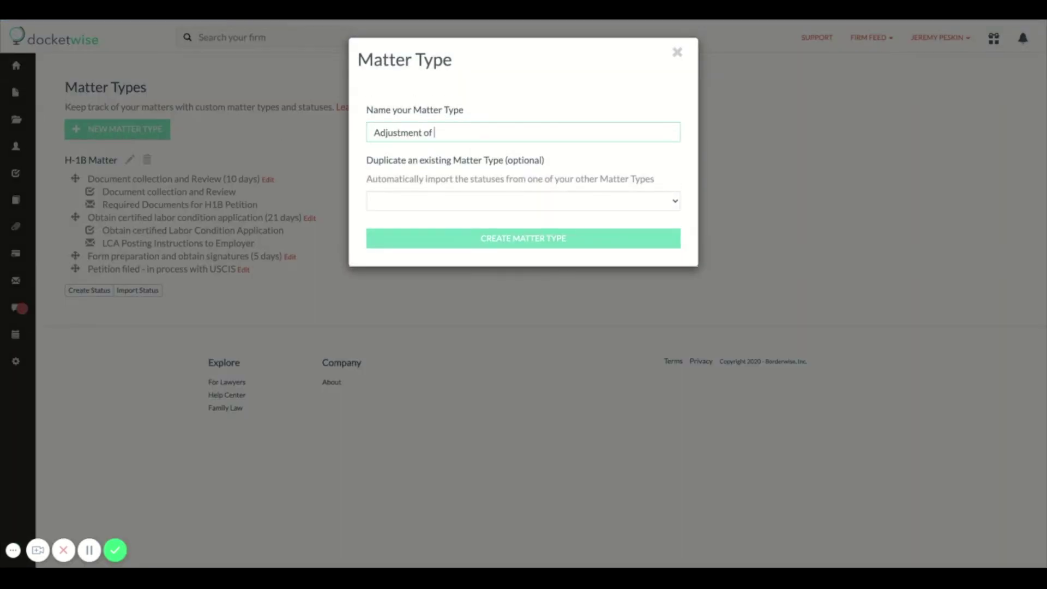
{"action": "type", "text": "Status Matter"}
{"action": "left_click", "coordinate": [406, 200]}
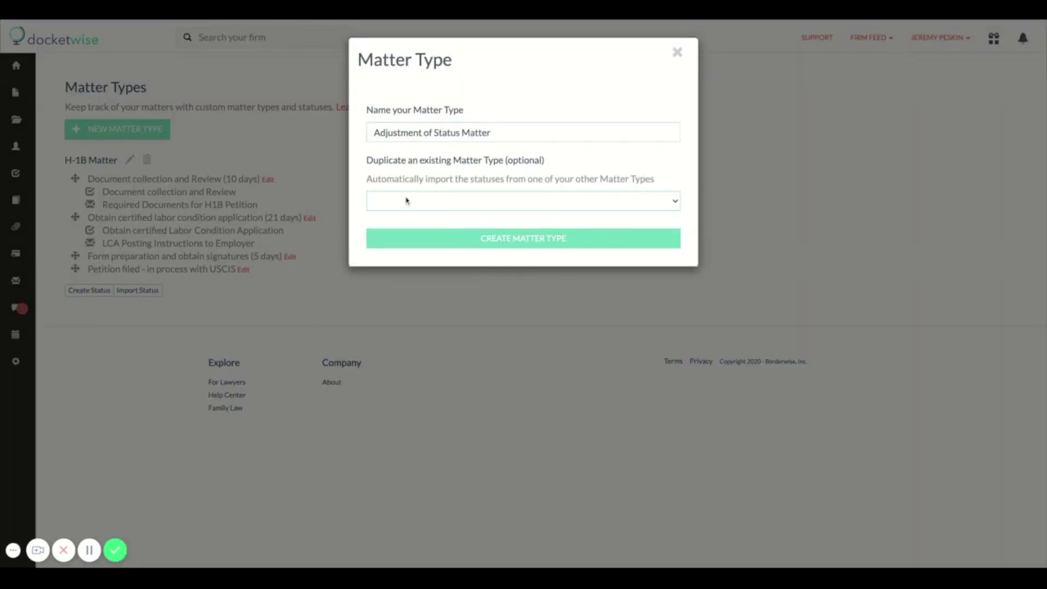
{"action": "left_click", "coordinate": [407, 219]}
{"action": "left_click", "coordinate": [423, 243]}
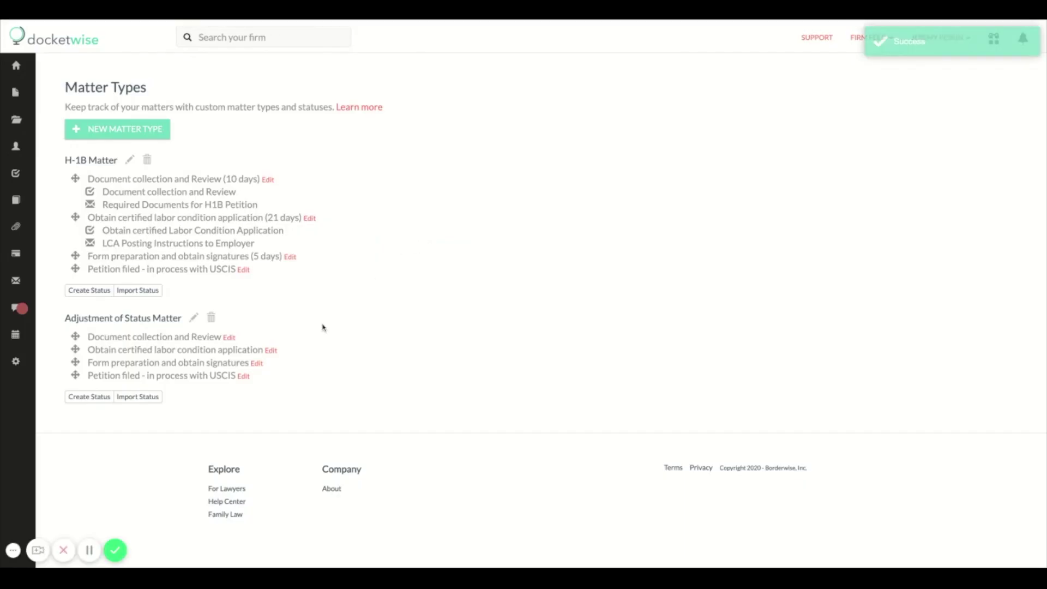
Step: Delete its labor condition application status and return to the firm dashboard
{"action": "left_click", "coordinate": [271, 350]}
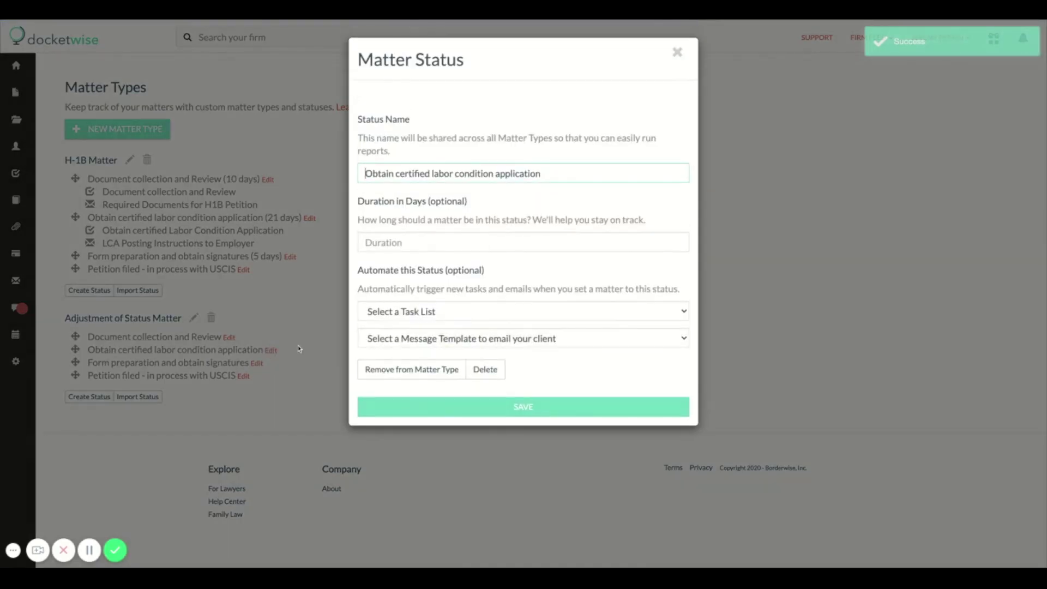
{"action": "left_click", "coordinate": [486, 370]}
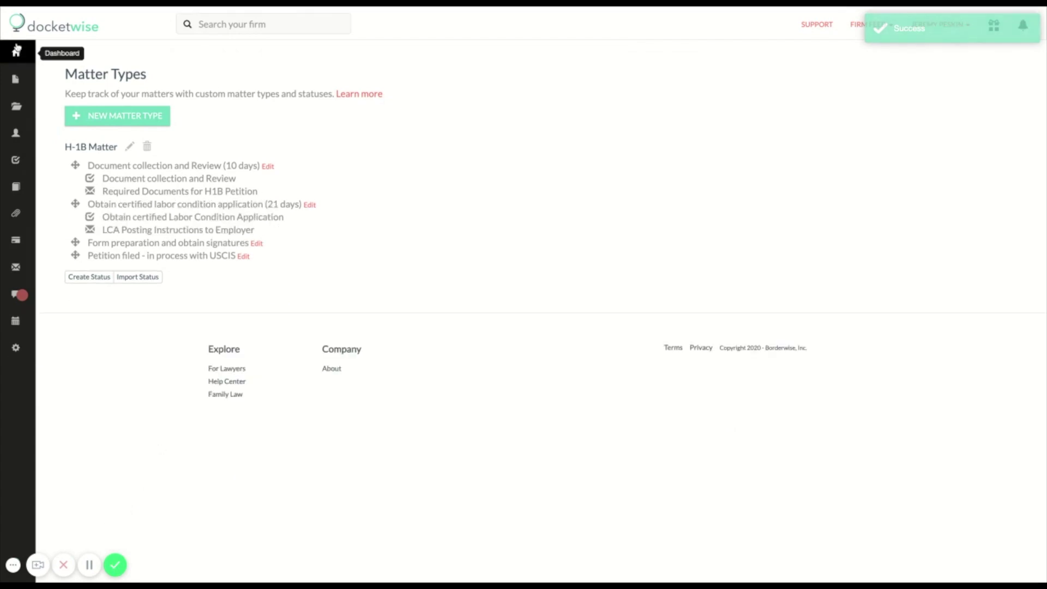
{"action": "left_click", "coordinate": [16, 50]}
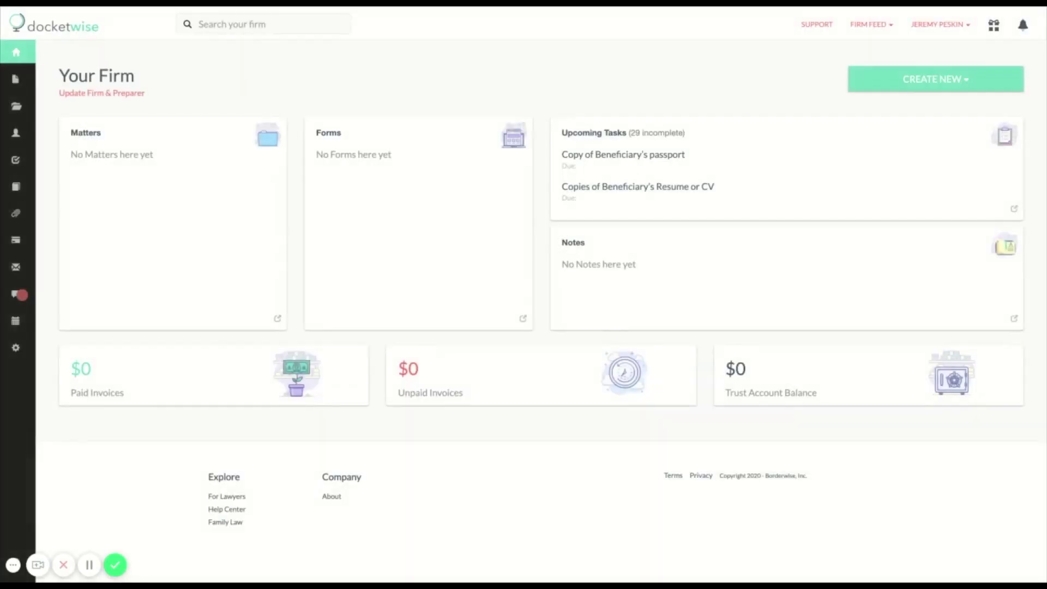
Step: Save matter International-001 for International, Inc. as an H-1B Matter and view its generated tasks
{"action": "left_click", "coordinate": [884, 94]}
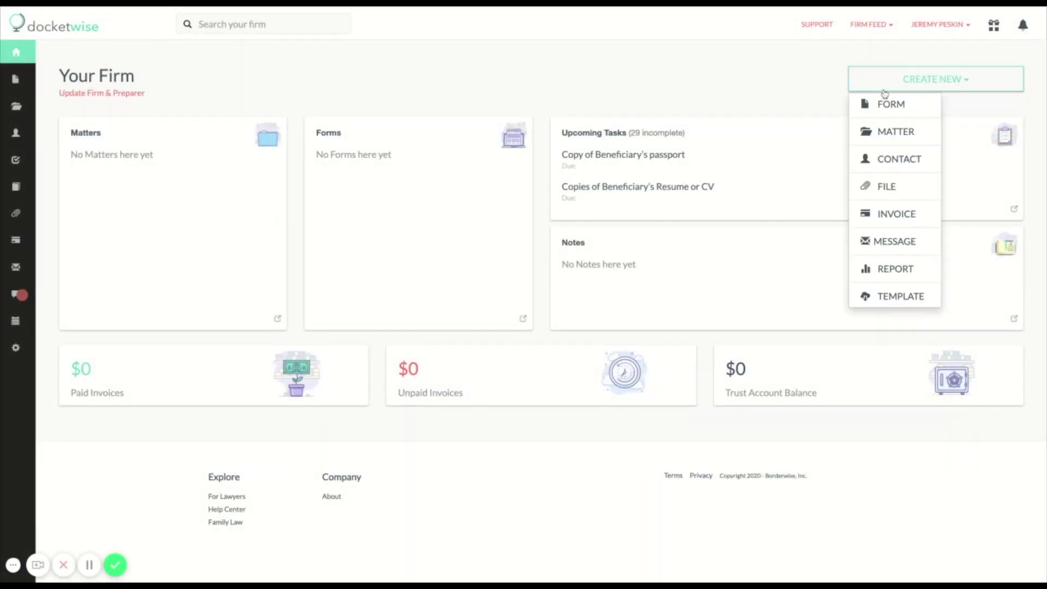
{"action": "left_click", "coordinate": [883, 132]}
{"action": "left_click", "coordinate": [411, 159]}
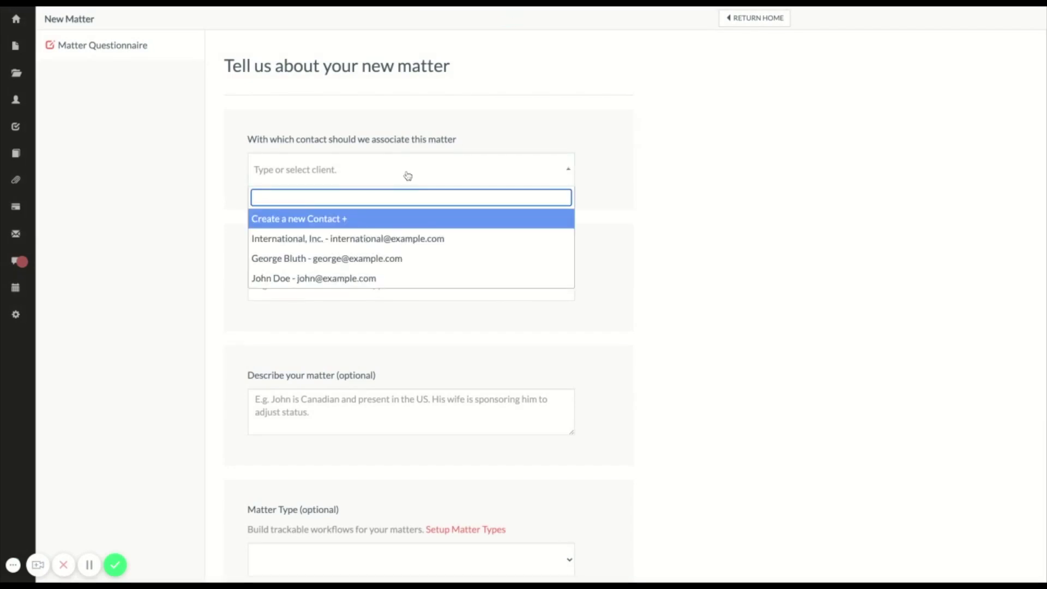
{"action": "left_click", "coordinate": [389, 238]}
{"action": "left_click", "coordinate": [363, 284]}
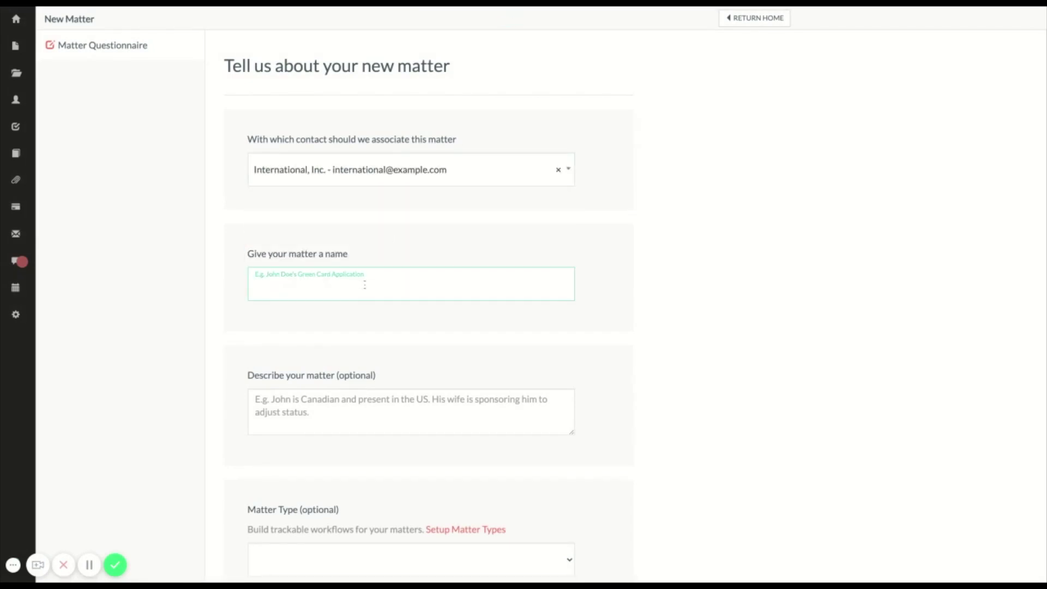
{"action": "type", "text": "International-001"}
{"action": "scroll", "coordinate": [369, 331], "scroll_direction": "down", "scroll_amount": 4}
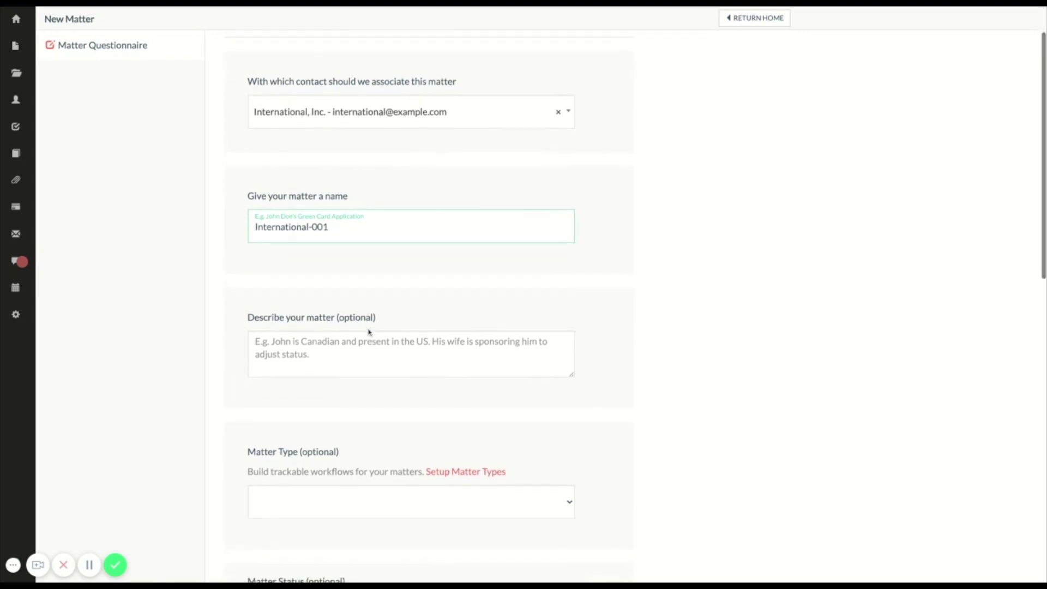
{"action": "left_click", "coordinate": [369, 352]}
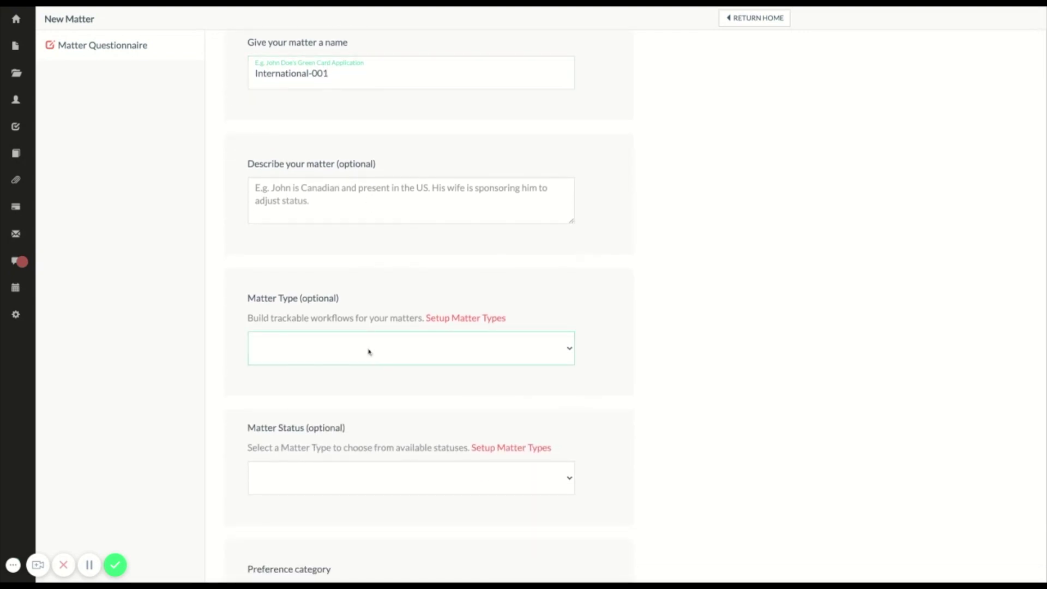
{"action": "left_click", "coordinate": [367, 358]}
{"action": "scroll", "coordinate": [367, 358], "scroll_direction": "down", "scroll_amount": 4}
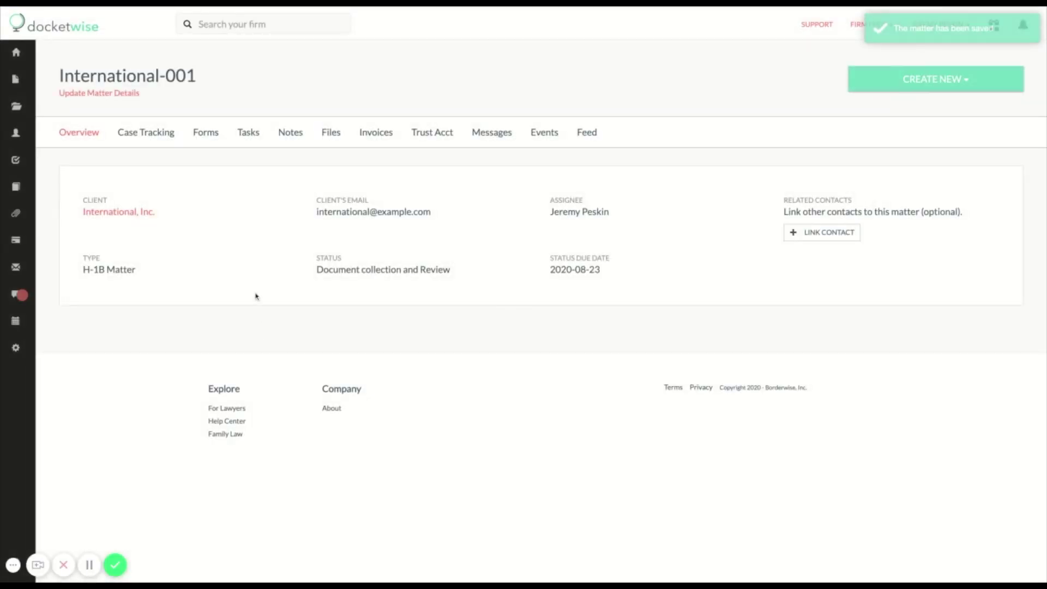
{"action": "left_click", "coordinate": [248, 134]}
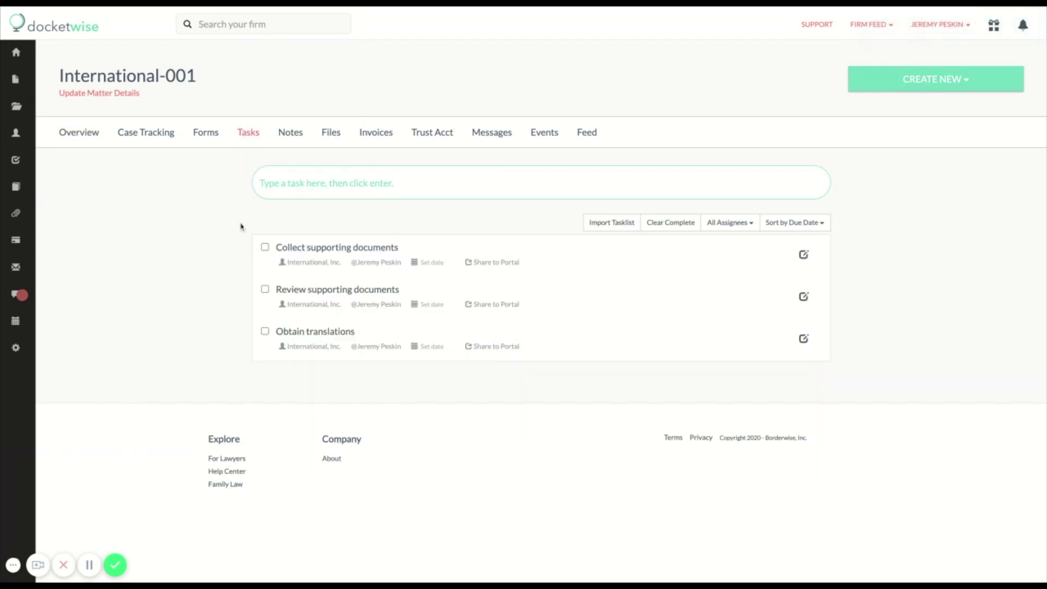
Step: Move International-001 to Obtain certified labor condition application and check its new tasks and messages
{"action": "left_click", "coordinate": [492, 137]}
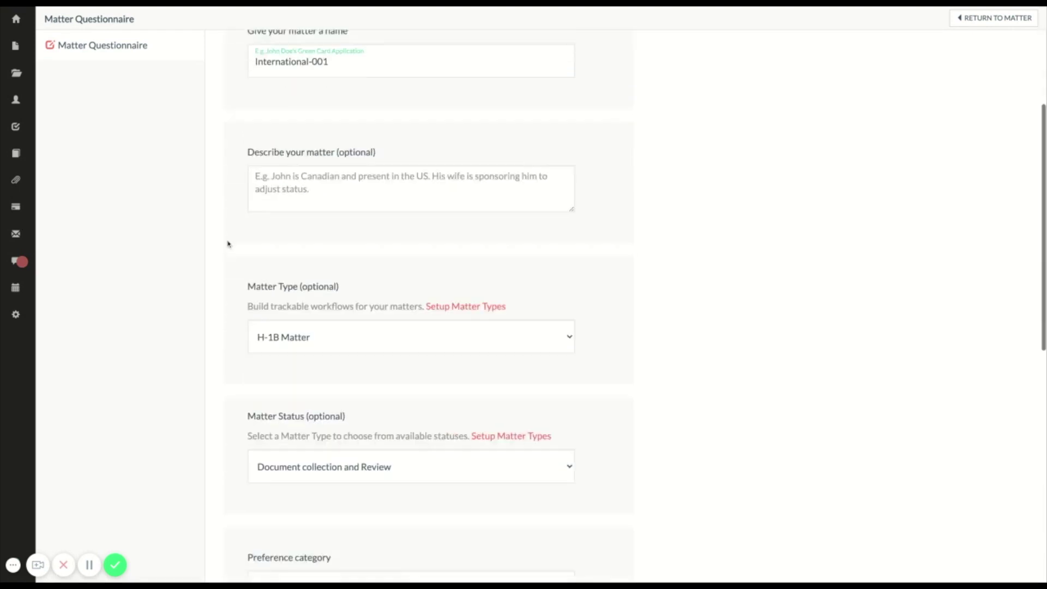
{"action": "left_click", "coordinate": [277, 248]}
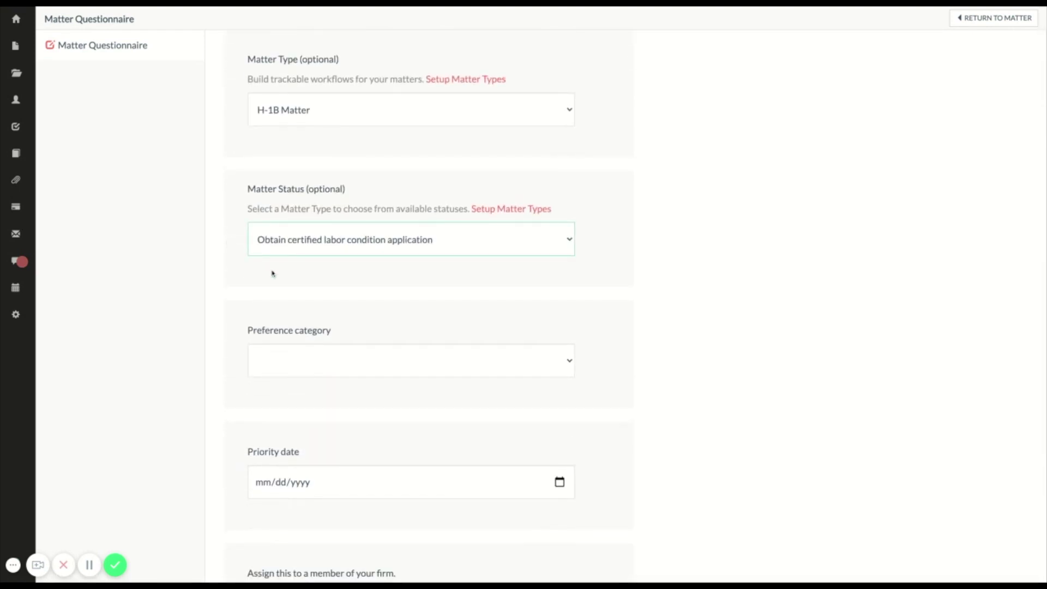
{"action": "scroll", "coordinate": [271, 273], "scroll_direction": "down", "scroll_amount": 6}
{"action": "left_click", "coordinate": [264, 411]}
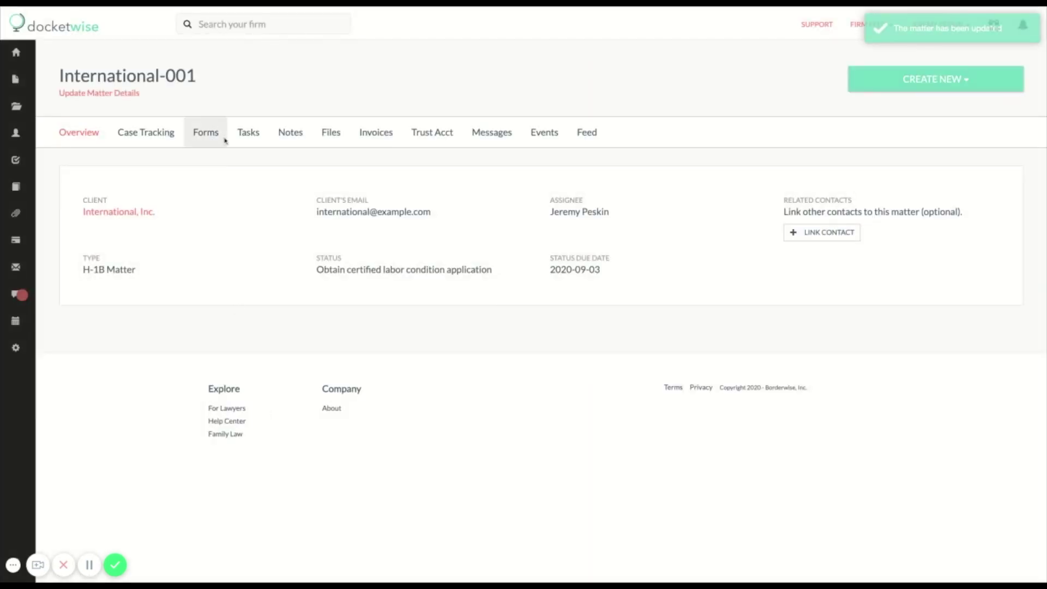
{"action": "left_click", "coordinate": [247, 134]}
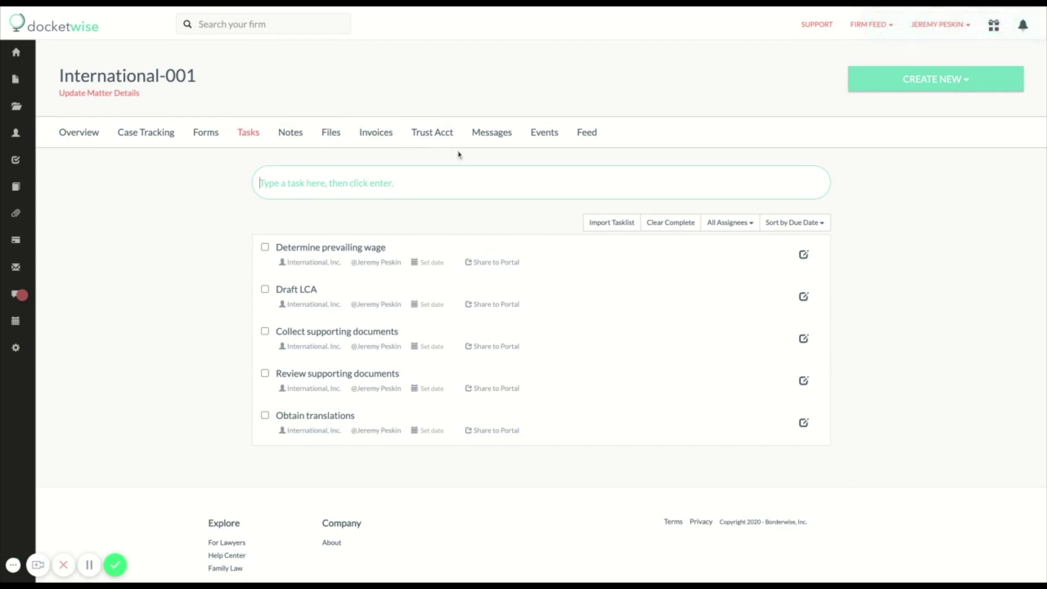
{"action": "left_click", "coordinate": [487, 138]}
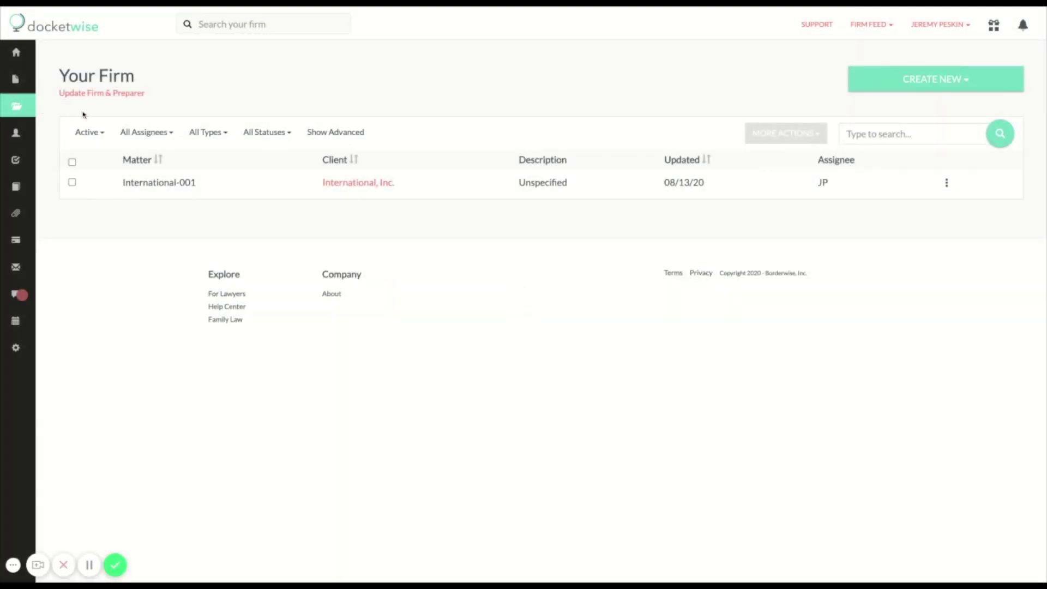
Step: Show advanced filters and browse the Matter Types, Statuses, Assignees and Timing (Late) options
{"action": "left_click", "coordinate": [326, 132]}
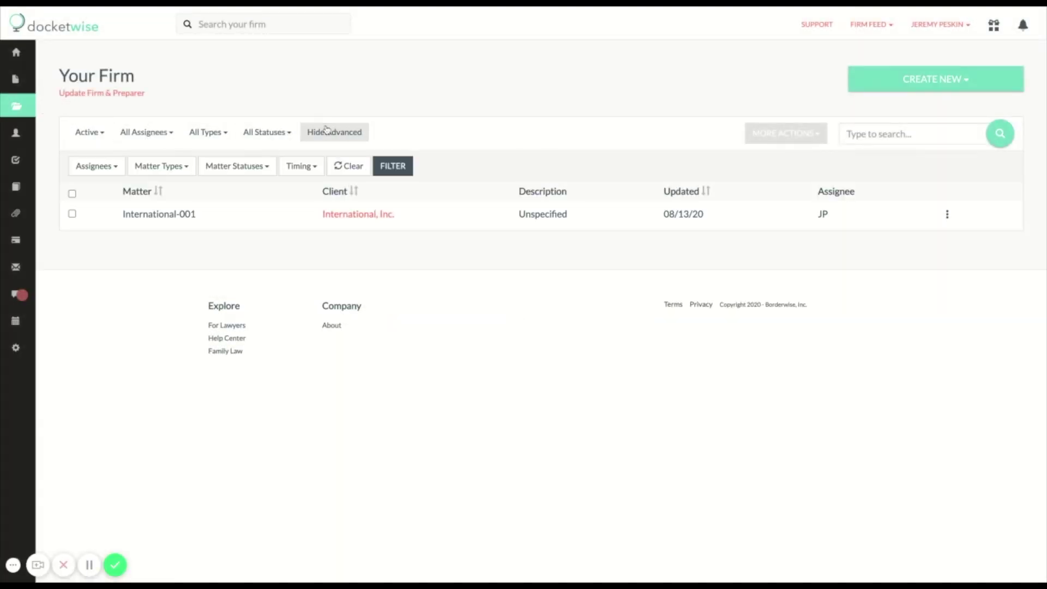
{"action": "left_click", "coordinate": [169, 172]}
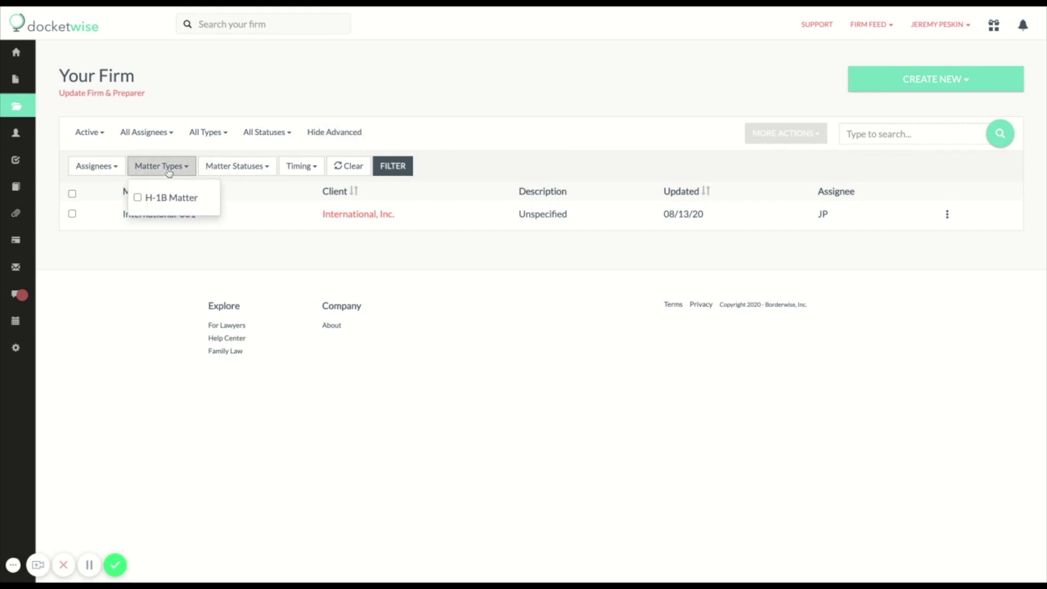
{"action": "left_click", "coordinate": [169, 173]}
{"action": "left_click", "coordinate": [227, 173]}
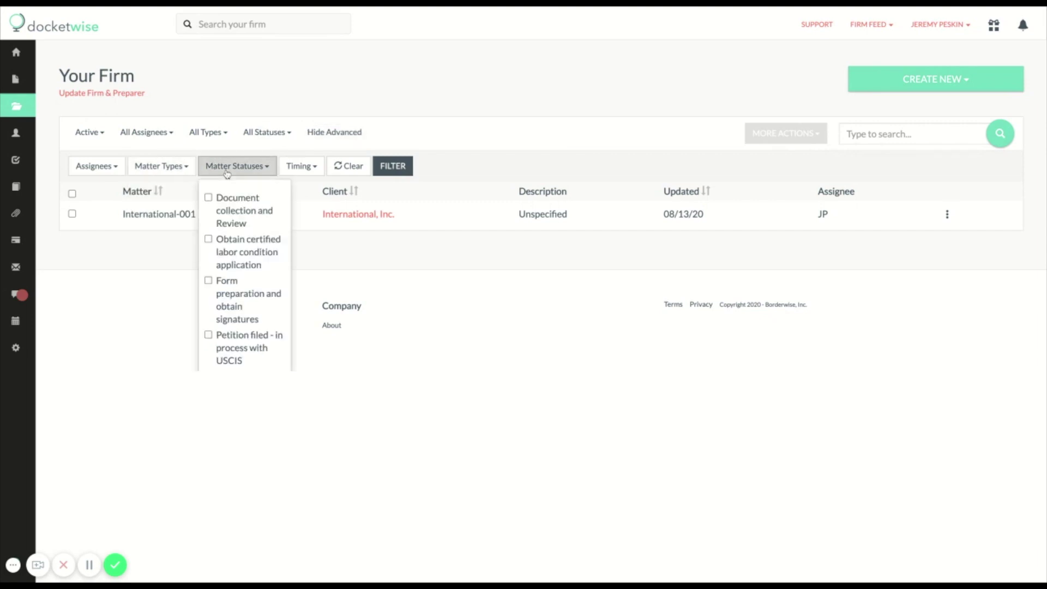
{"action": "left_click", "coordinate": [96, 166]}
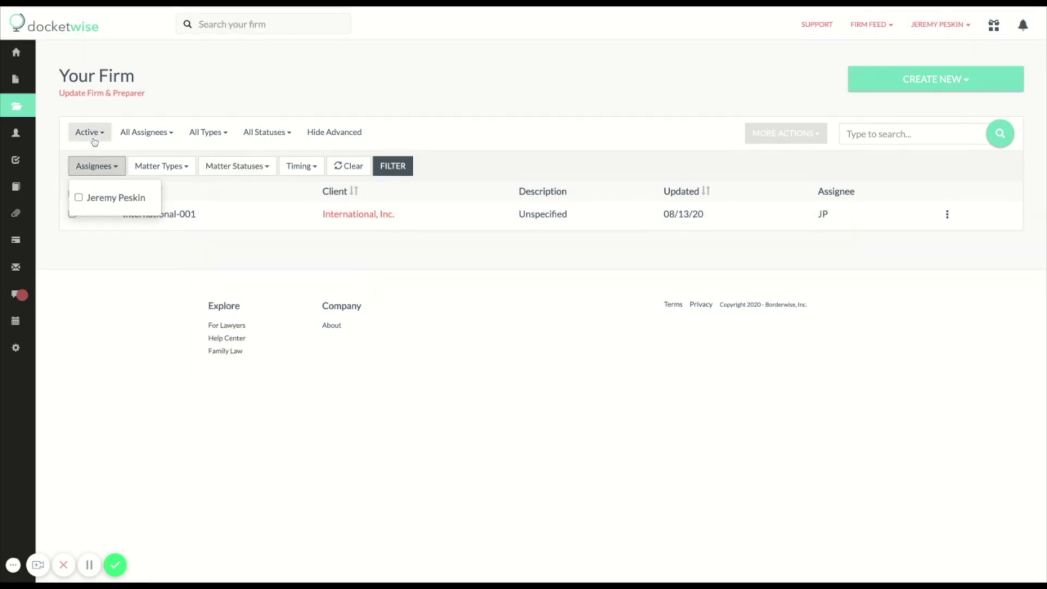
{"action": "left_click", "coordinate": [275, 94]}
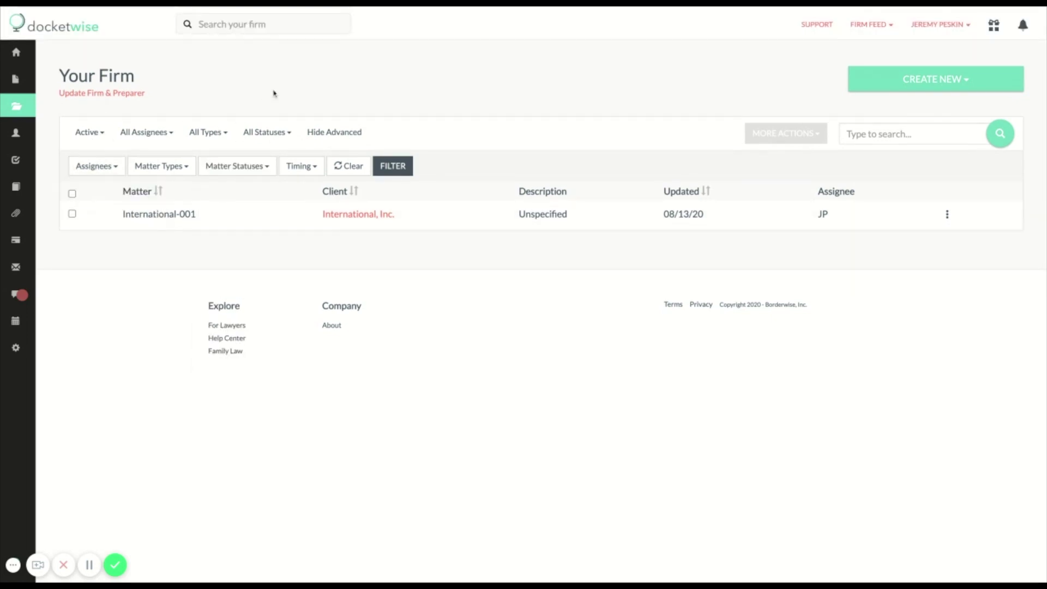
{"action": "left_click", "coordinate": [302, 165]}
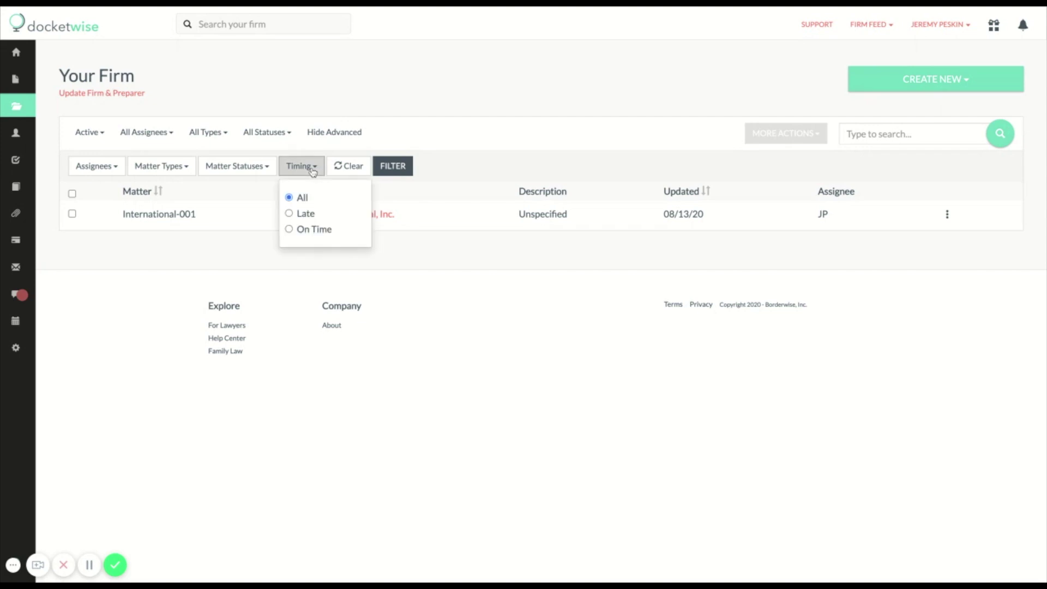
{"action": "left_click", "coordinate": [309, 220]}
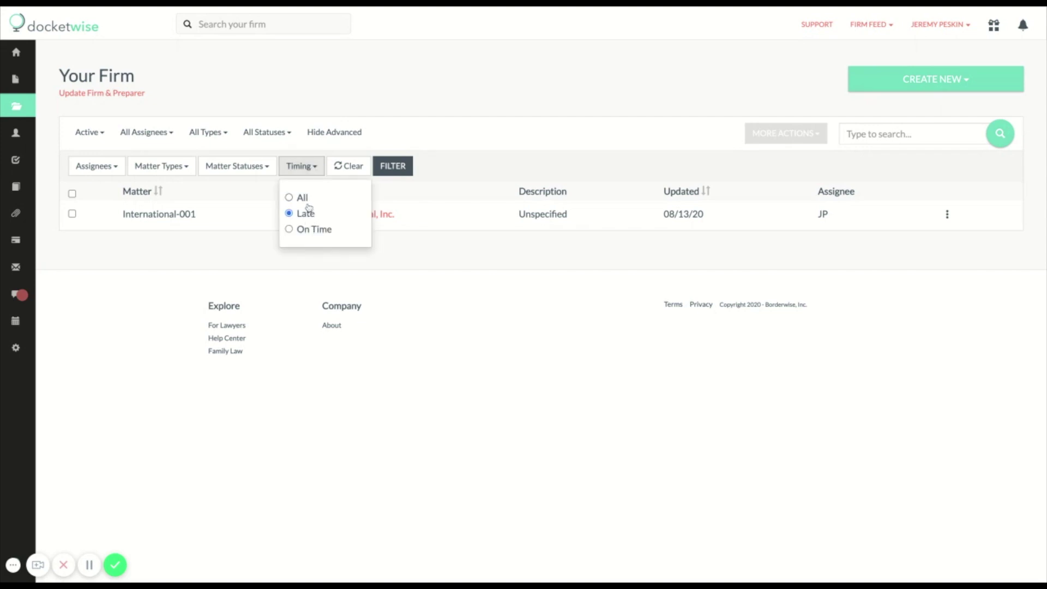
{"action": "left_click", "coordinate": [297, 260]}
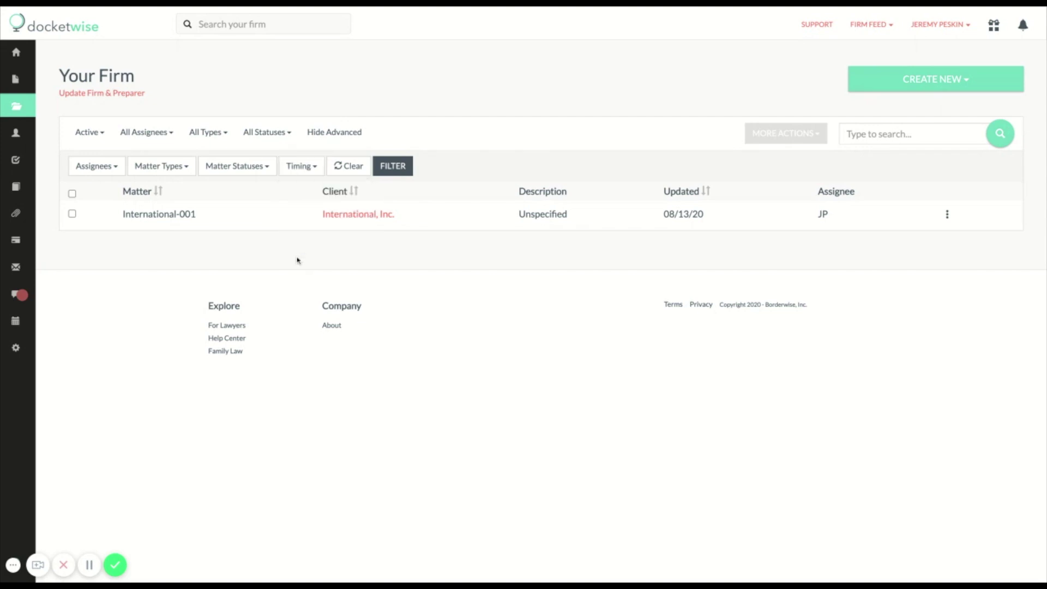